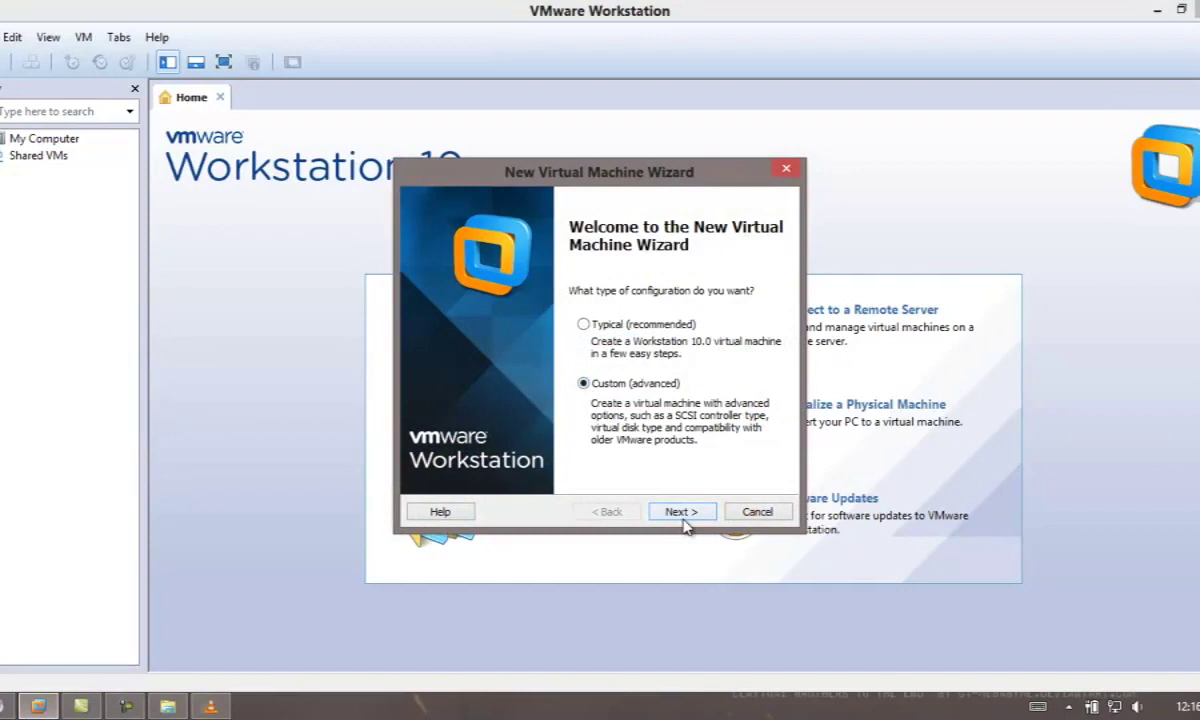
Keep default compatibility, then pick ubuntu-14.04-desktop-amd64+mac.iso from Removable Disk (I:) as the installer image.
click(684, 519)
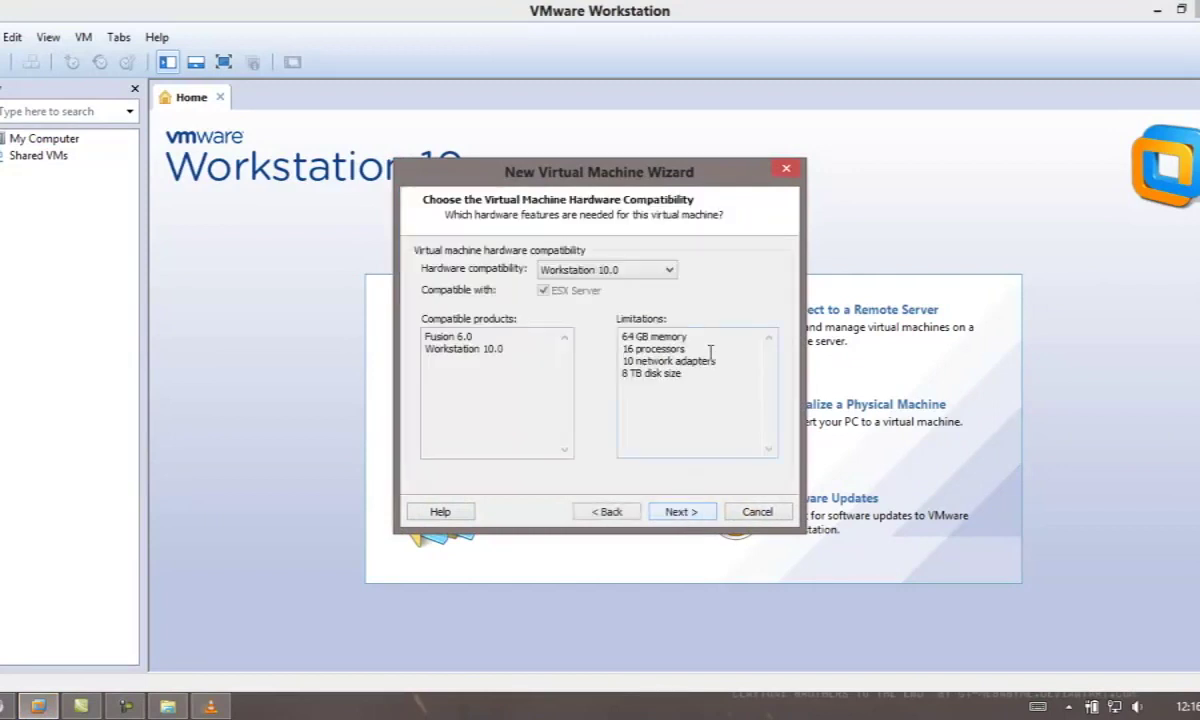
click(679, 517)
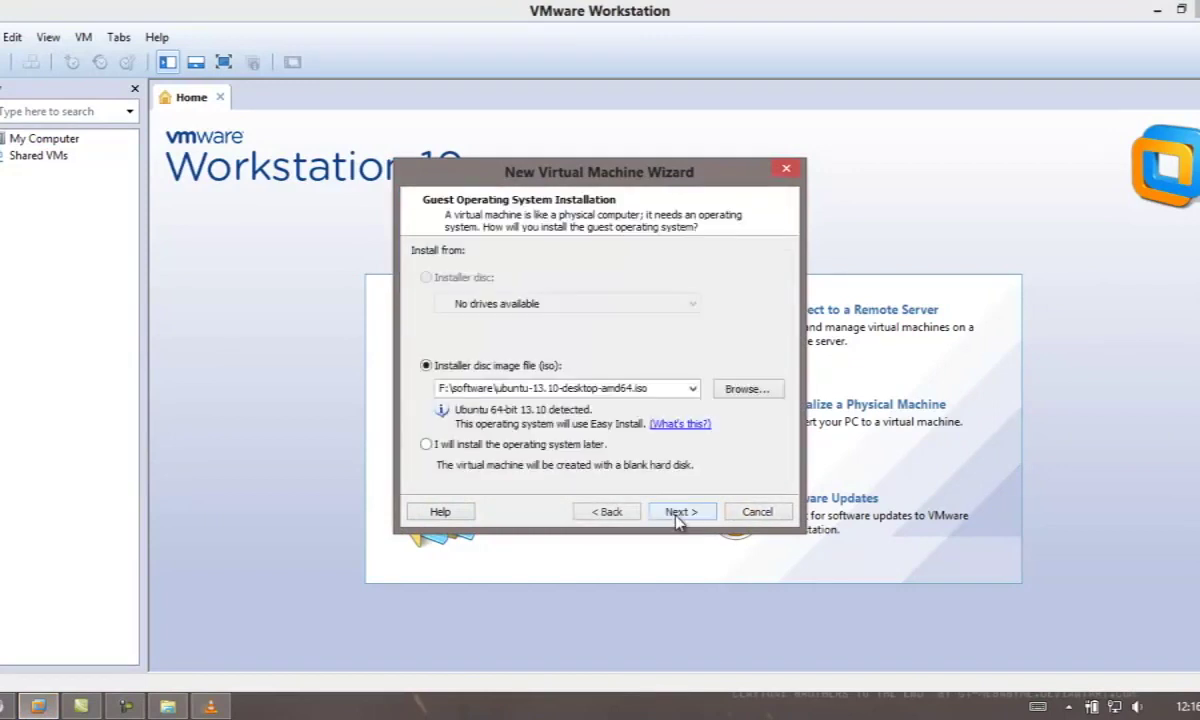
click(745, 393)
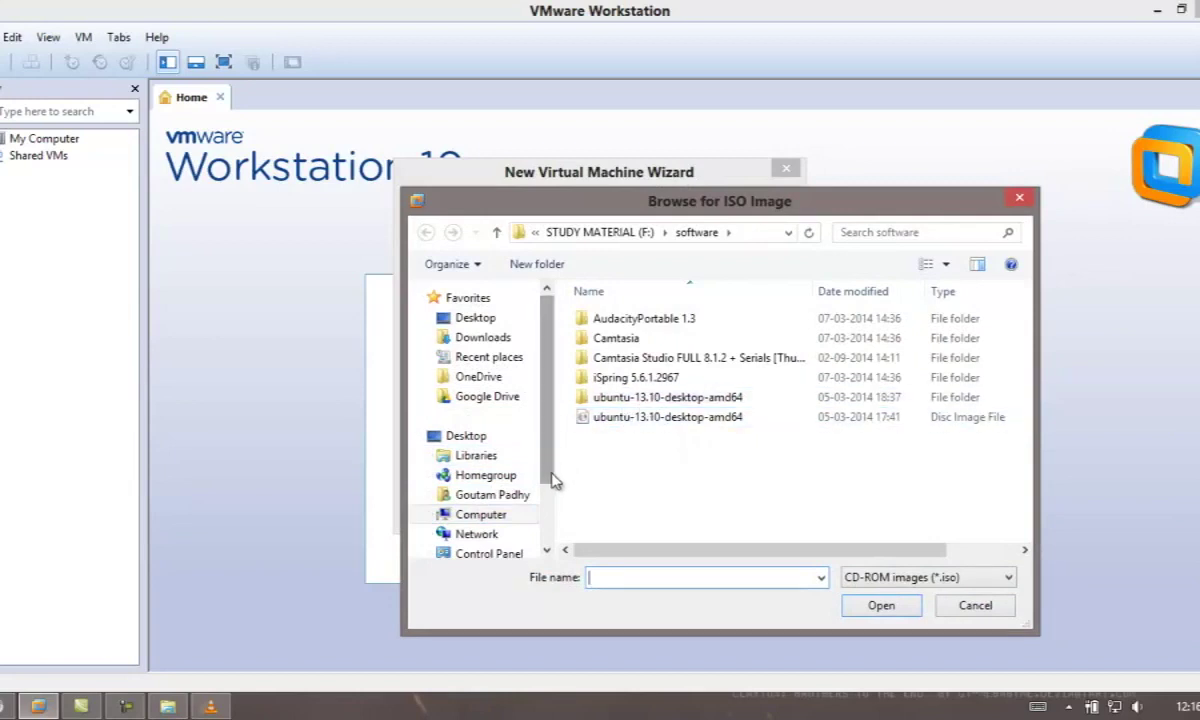
drag(550, 470, 544, 545)
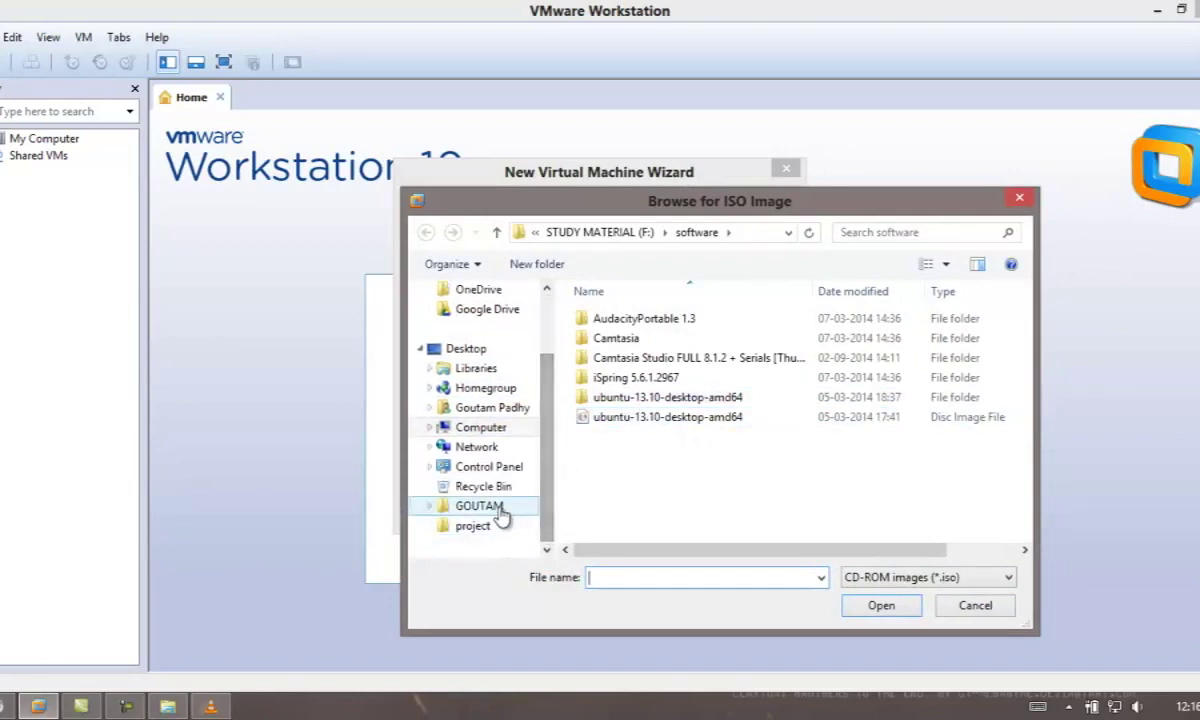
click(492, 428)
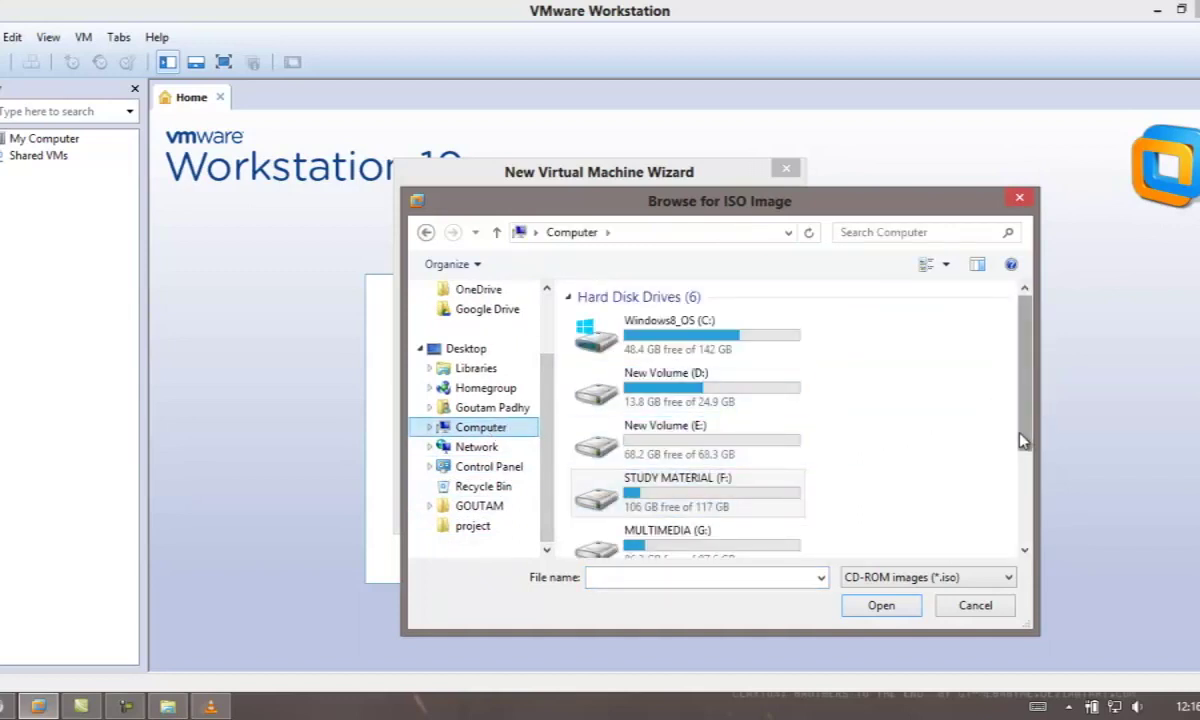
drag(1024, 442, 1024, 532)
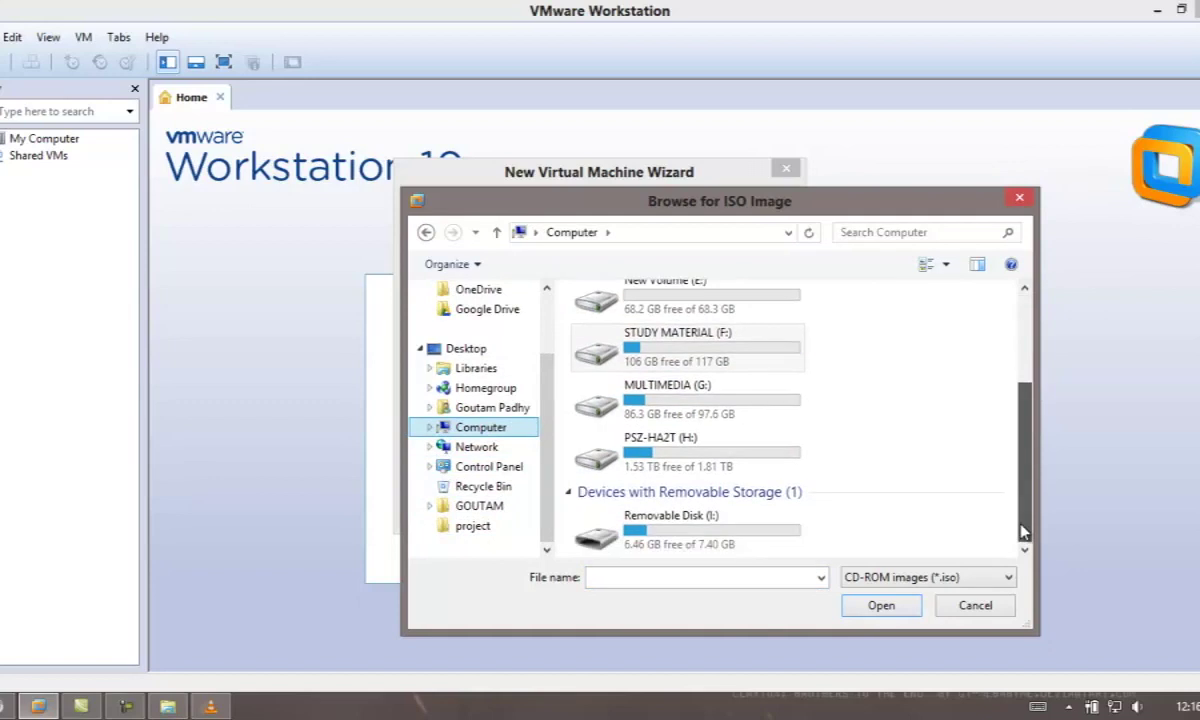
double_click(756, 540)
double_click(700, 318)
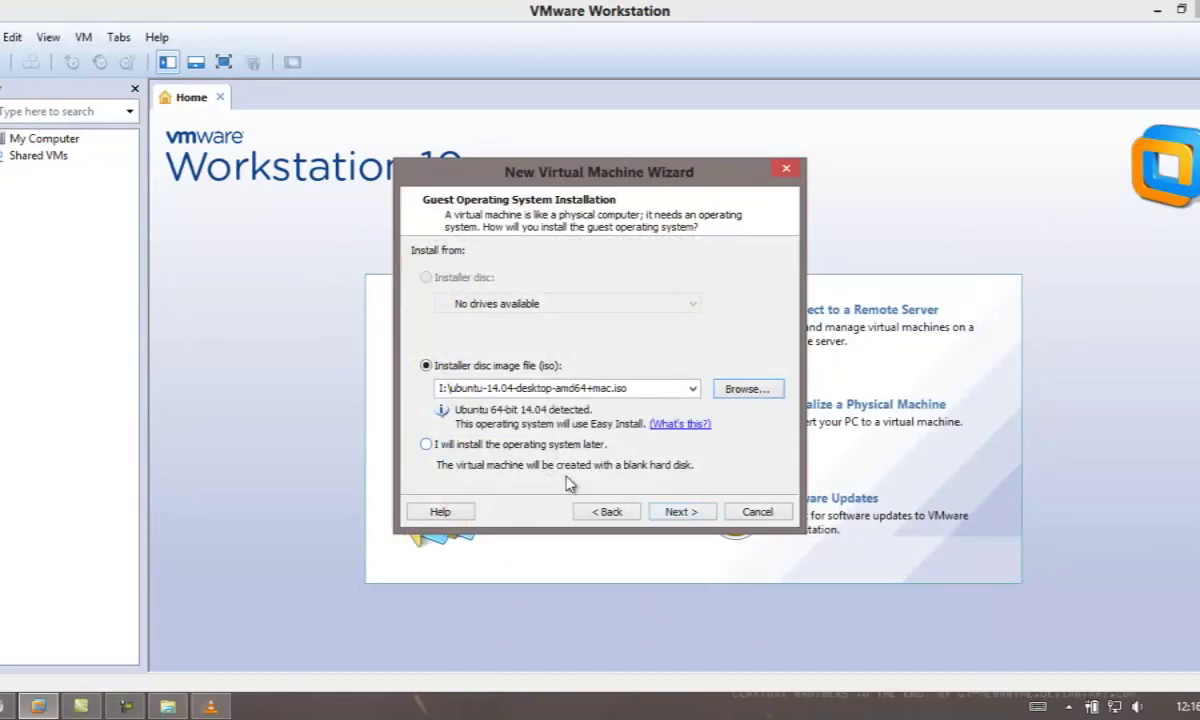
Enter the Linux full name, user name, and password with matching confirmation for Easy Install.
click(682, 512)
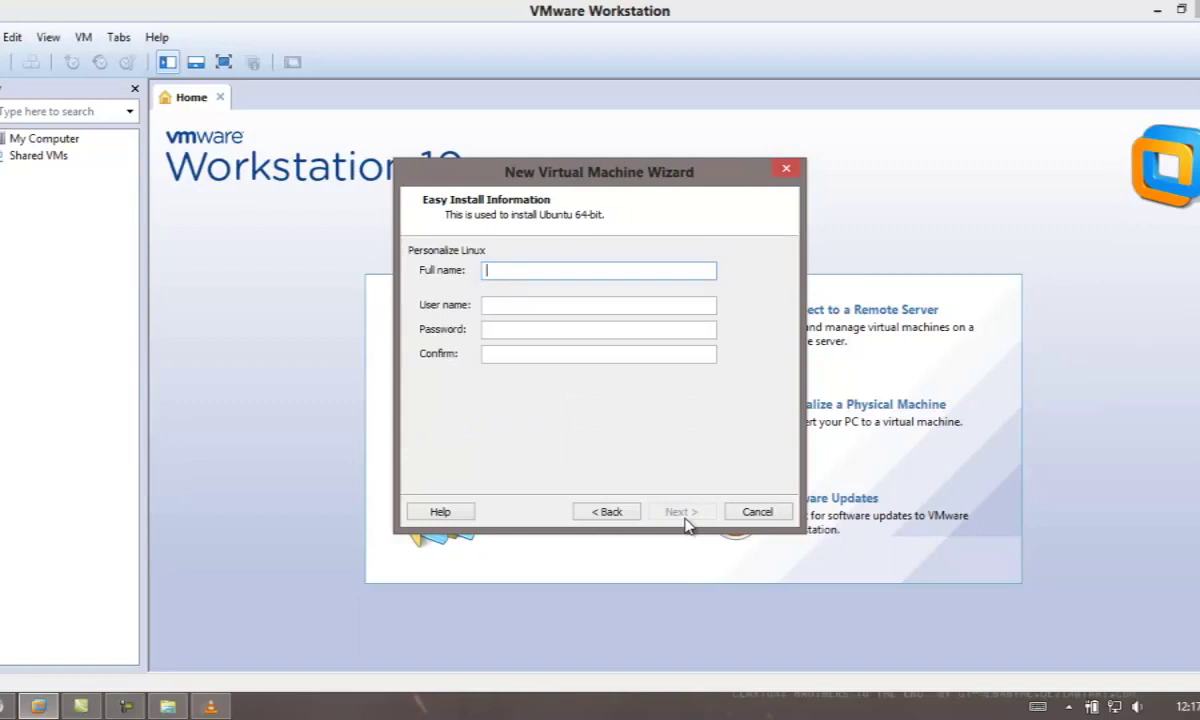
text(goutam)
click(545, 307)
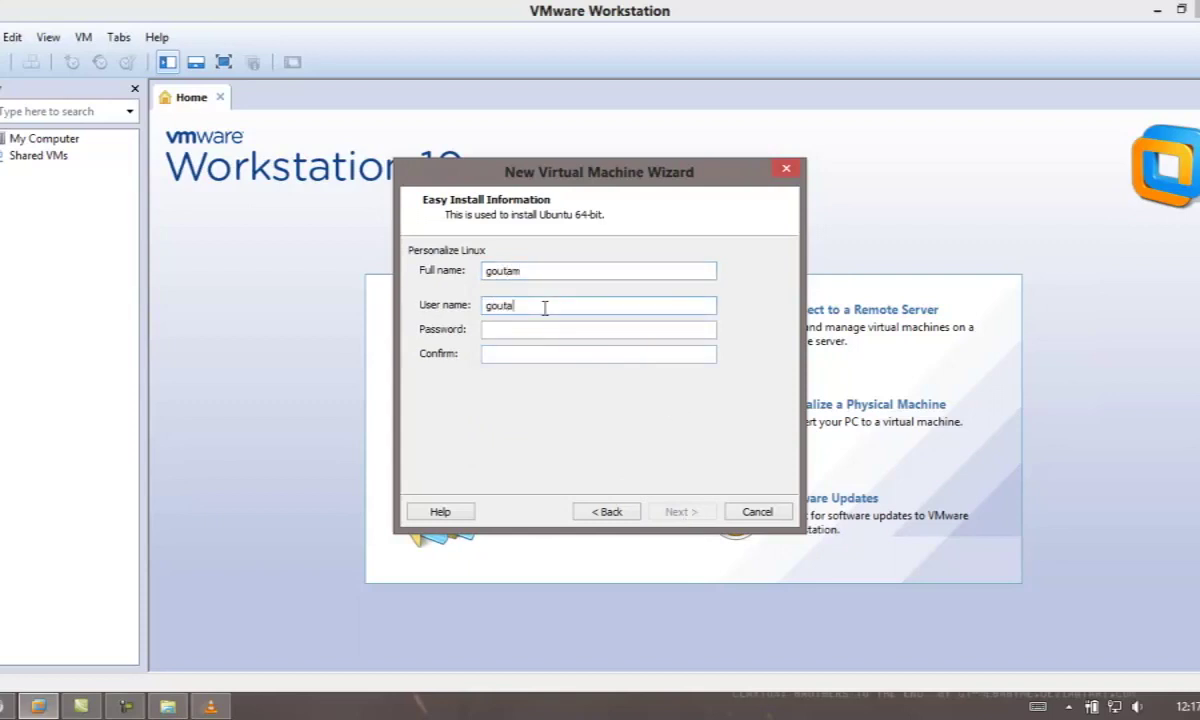
click(498, 335)
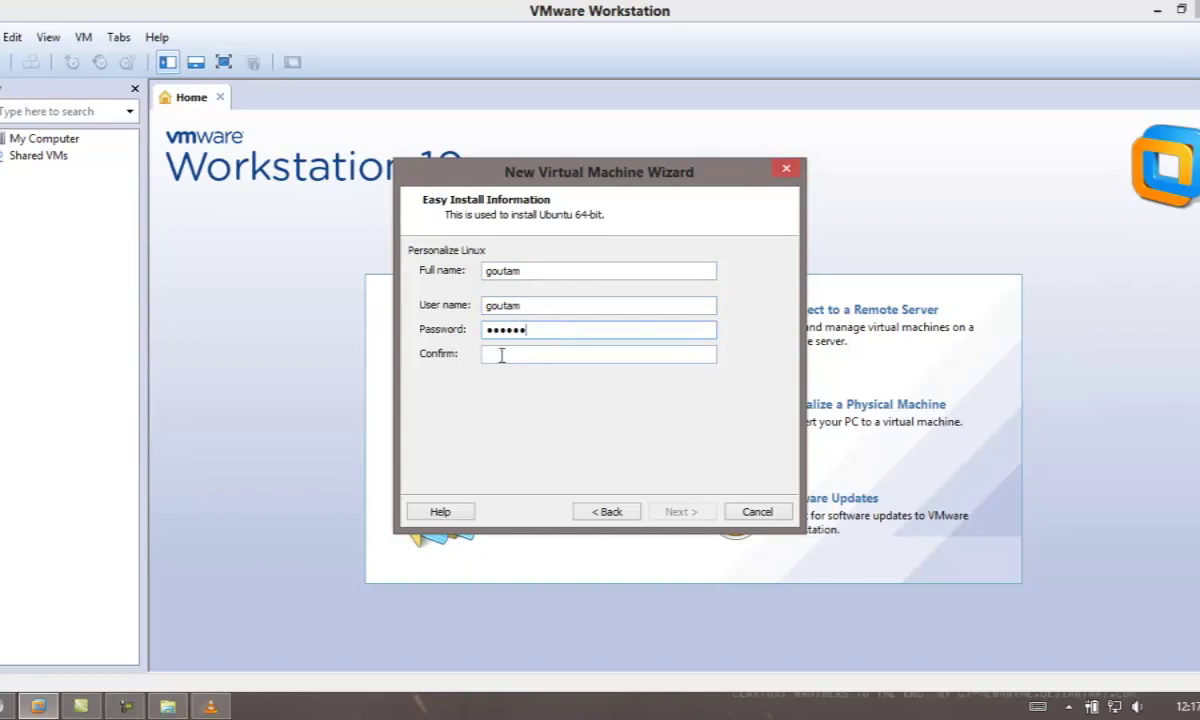
click(501, 355)
Set the VM location to a newly created G:\vmware folder on MULTIMEDIA (G:).
click(677, 513)
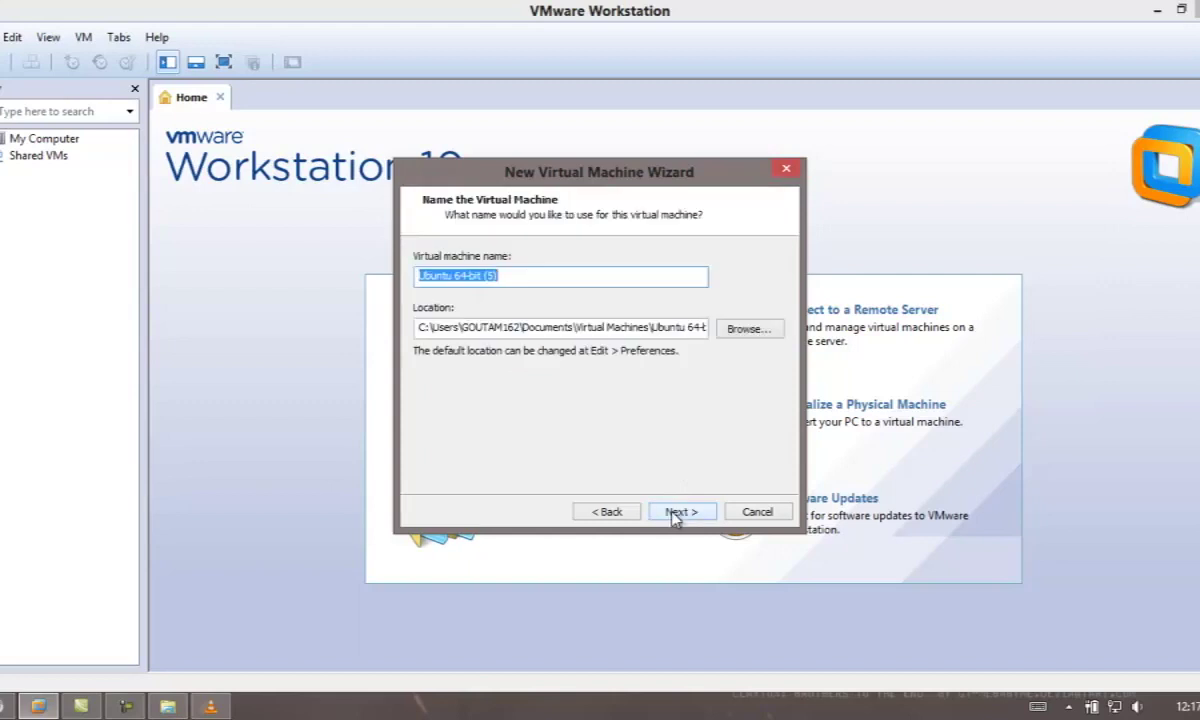
click(746, 329)
drag(724, 329, 727, 420)
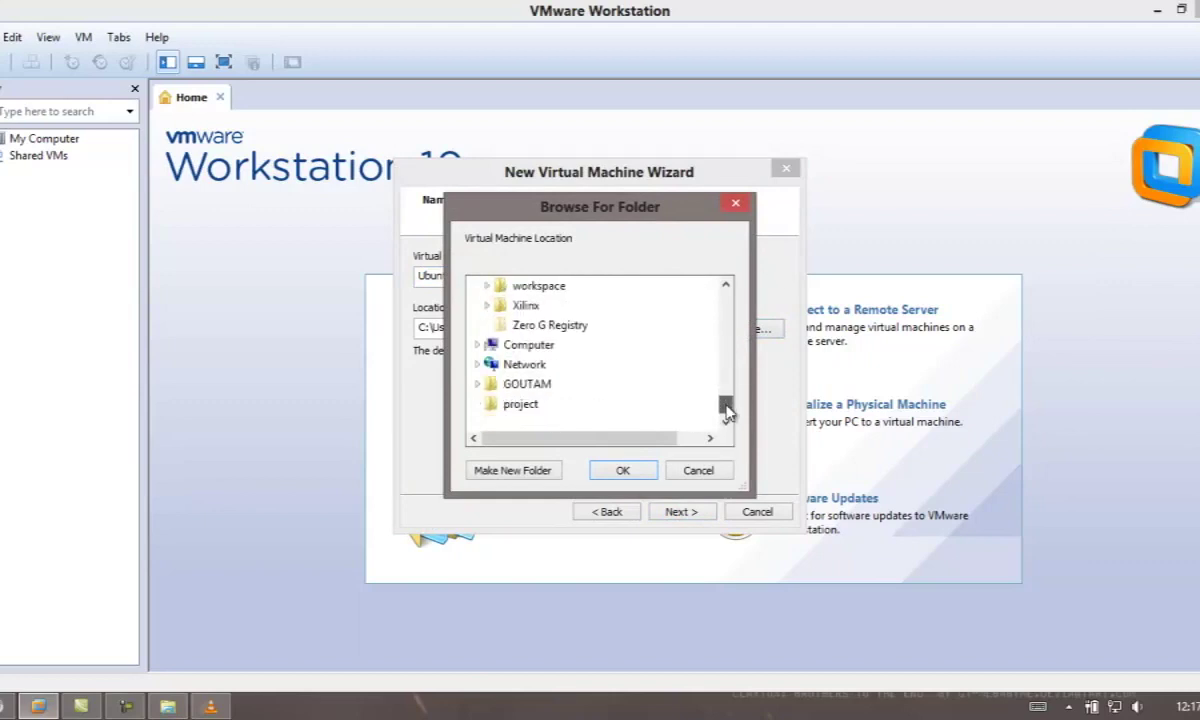
drag(725, 405, 682, 400)
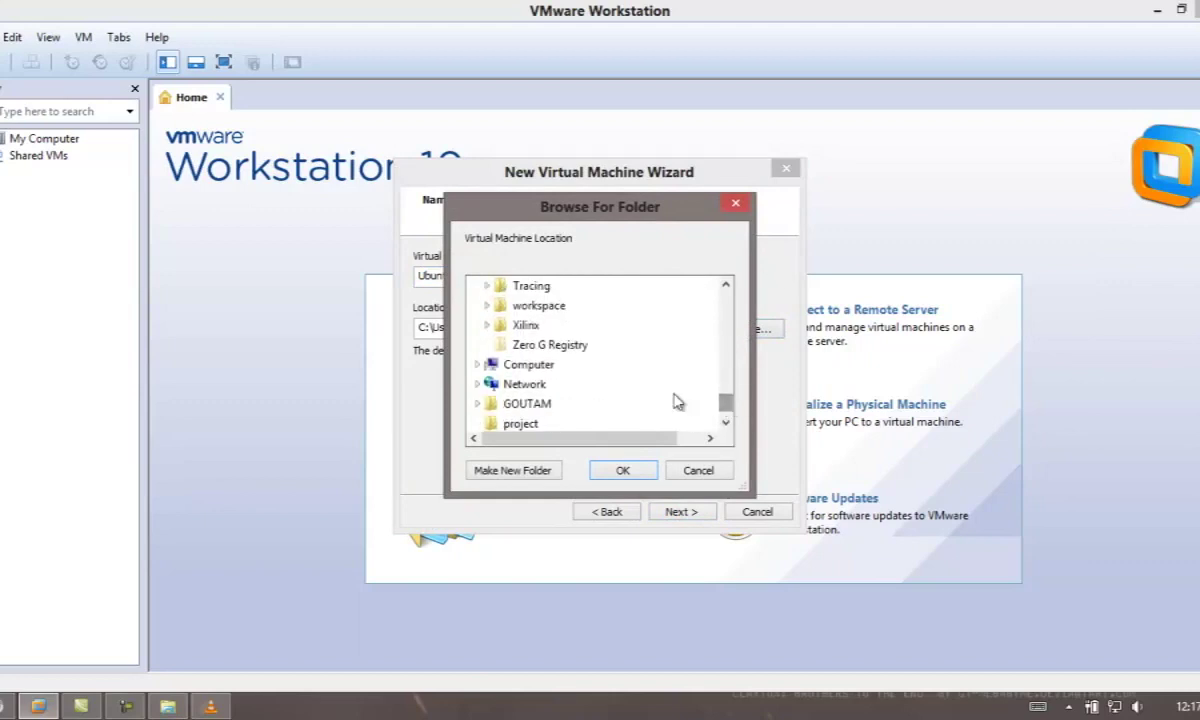
click(527, 366)
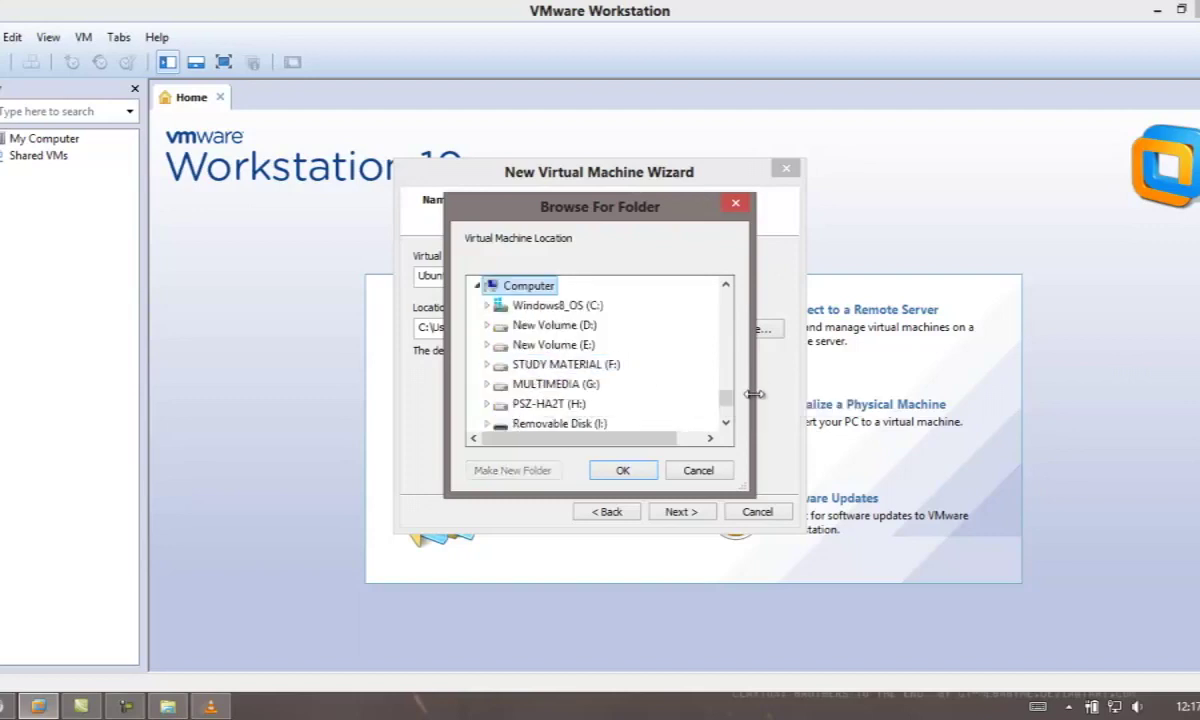
double_click(560, 386)
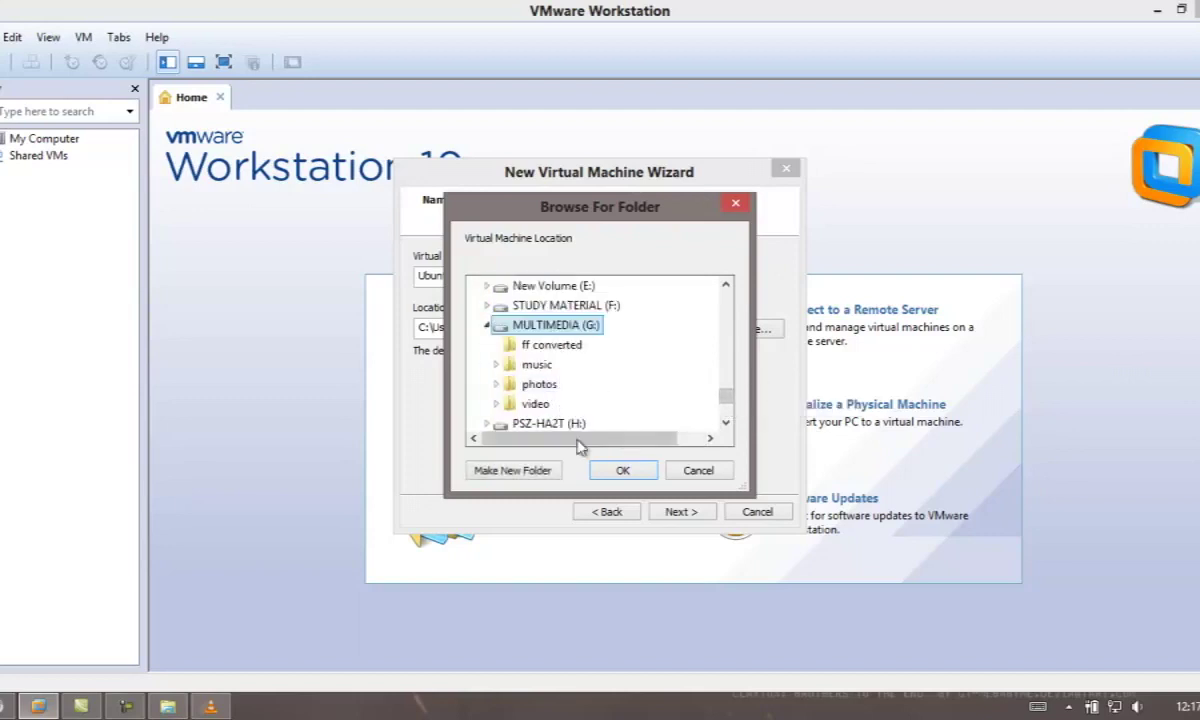
click(533, 472)
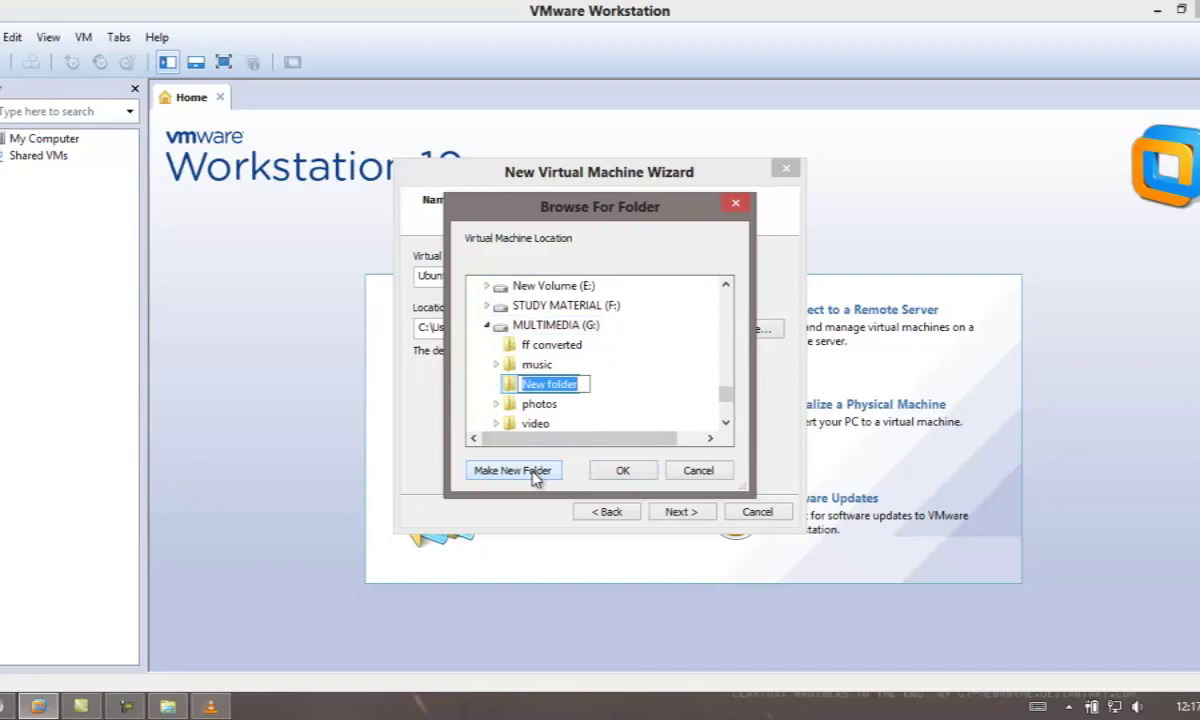
text(vmware)
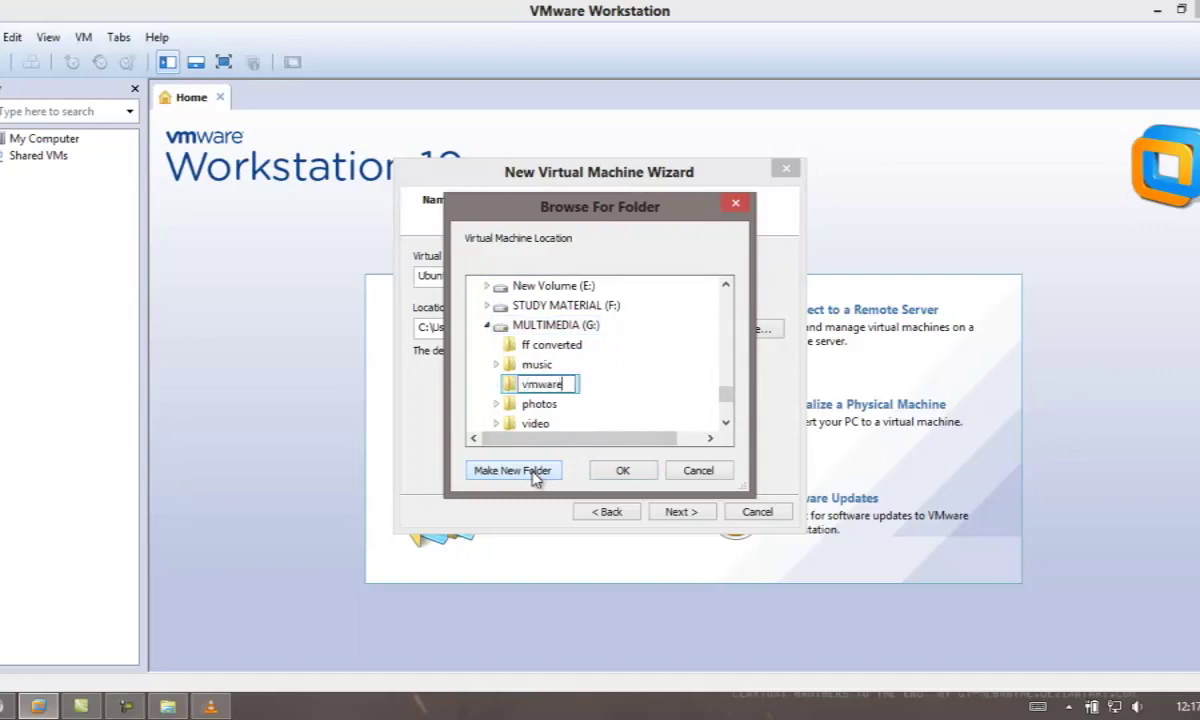
key(Return)
key(Return)
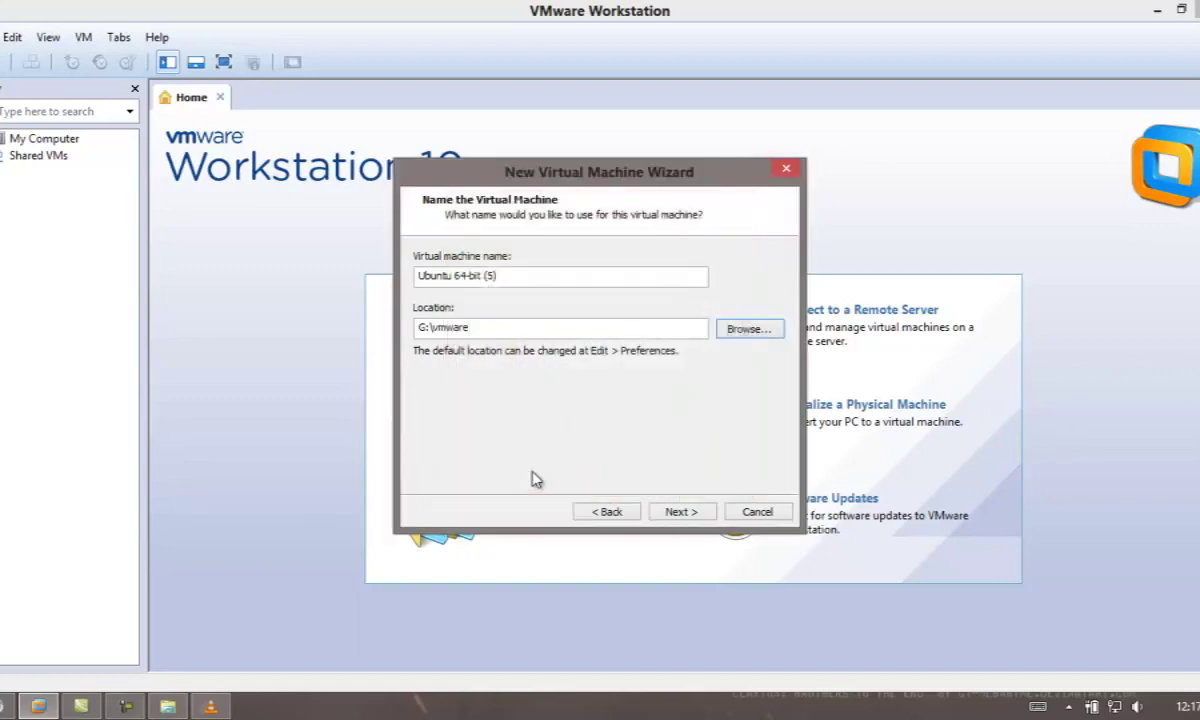
click(692, 512)
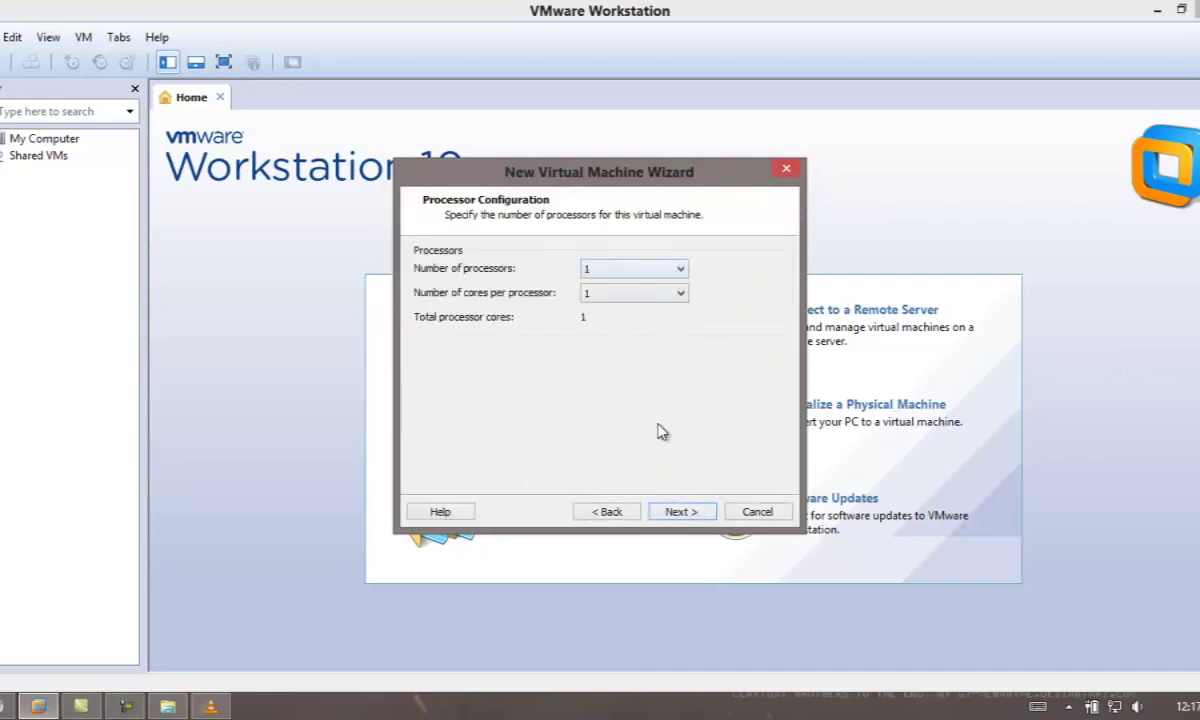
Raise the VM's memory to 1552 MB.
click(679, 512)
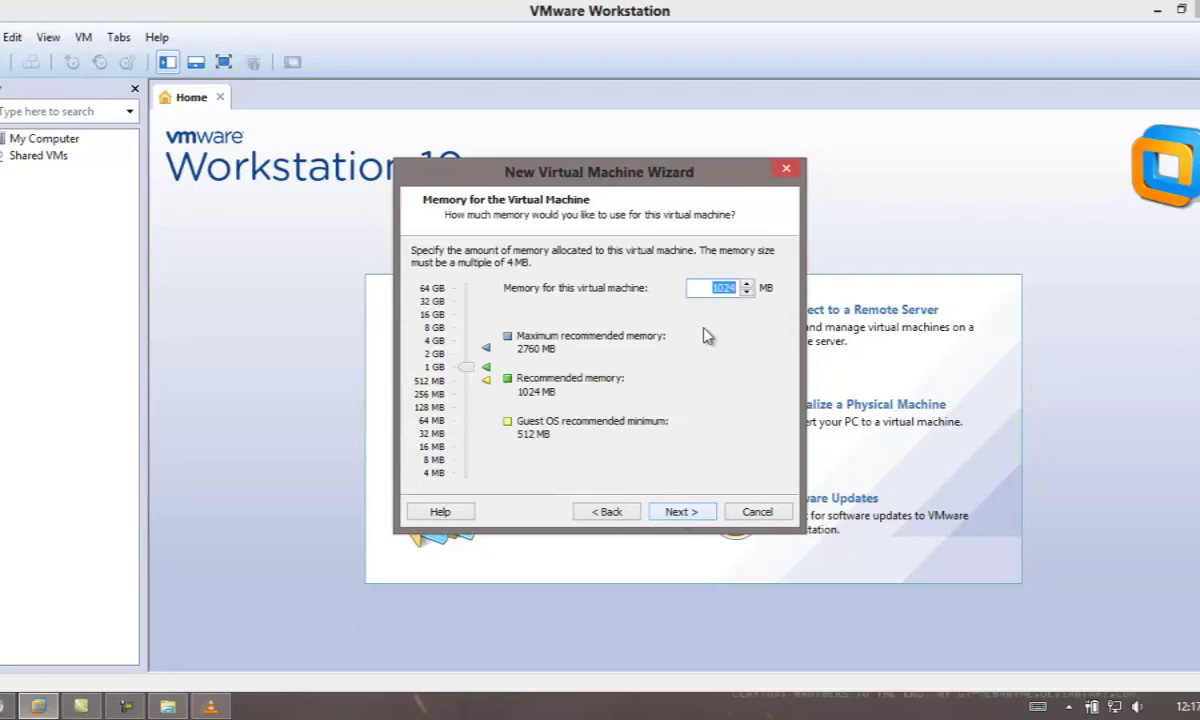
drag(467, 366, 472, 364)
click(673, 520)
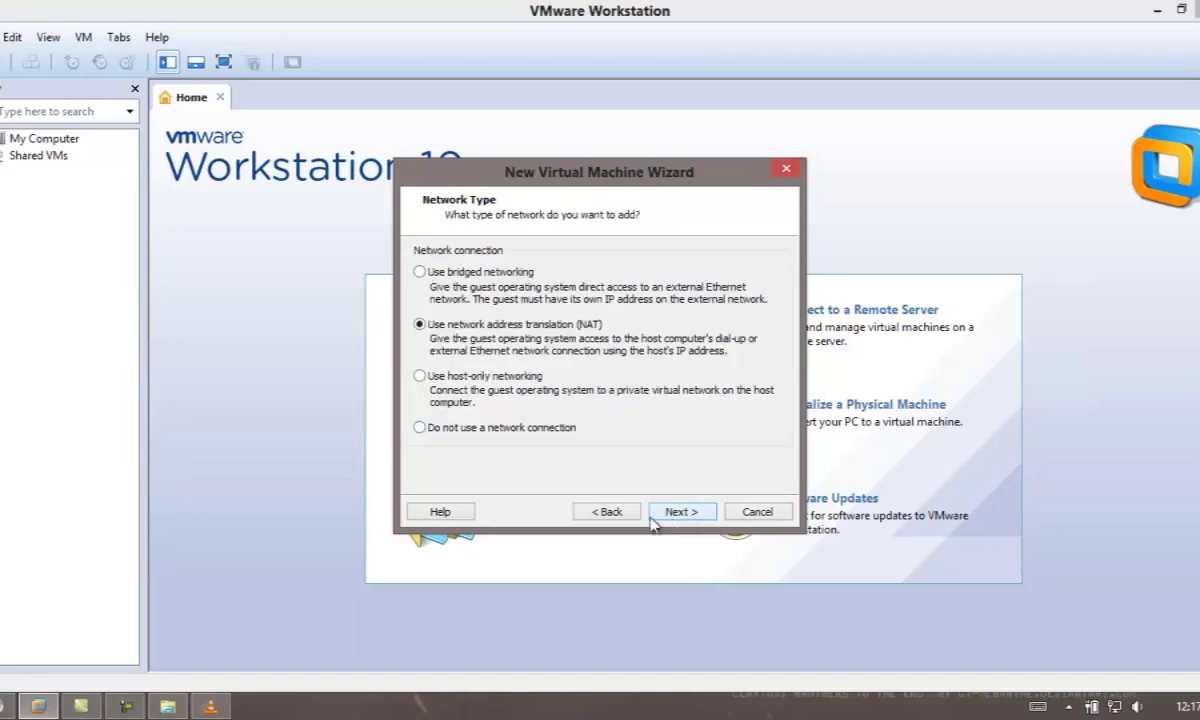
click(608, 518)
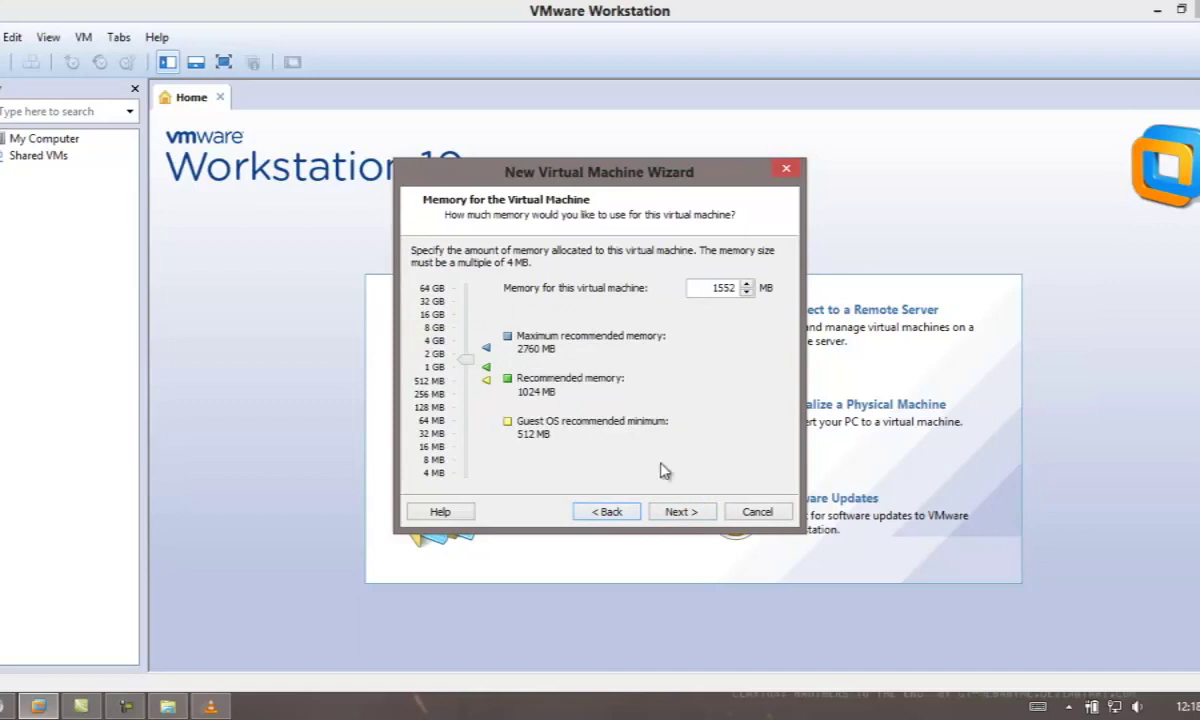
click(688, 515)
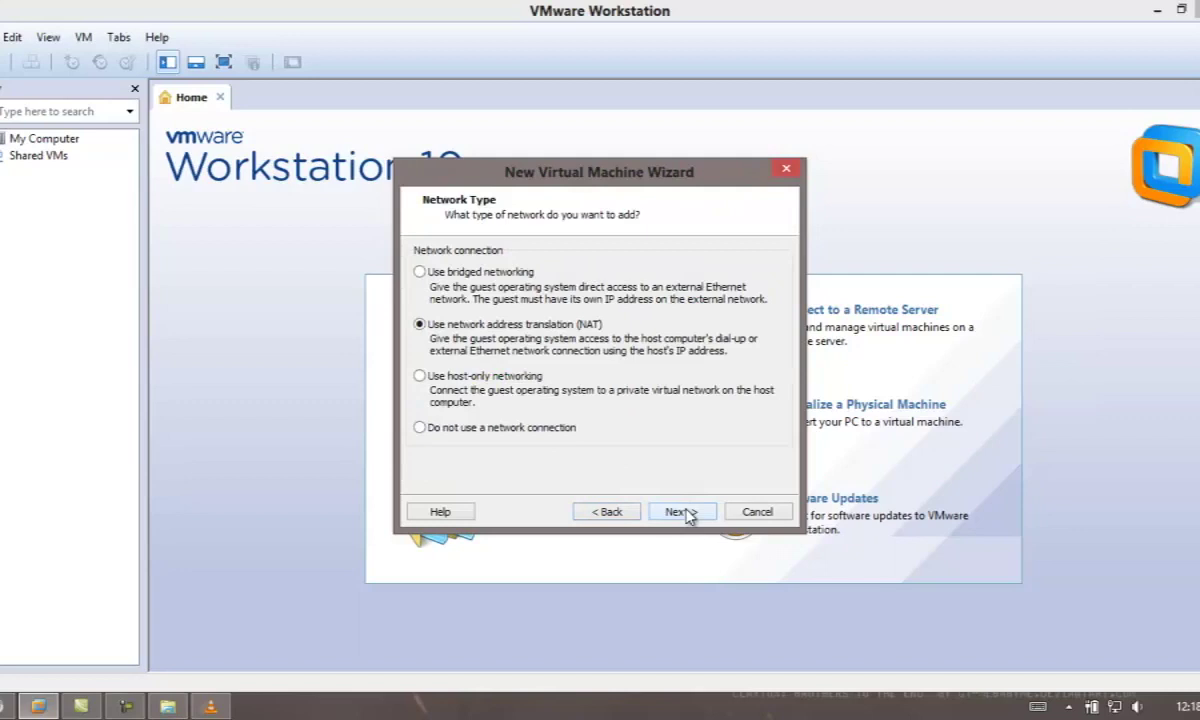
Keep NAT networking, the LSI Logic controller and default disk type, and create a new virtual disk.
click(688, 515)
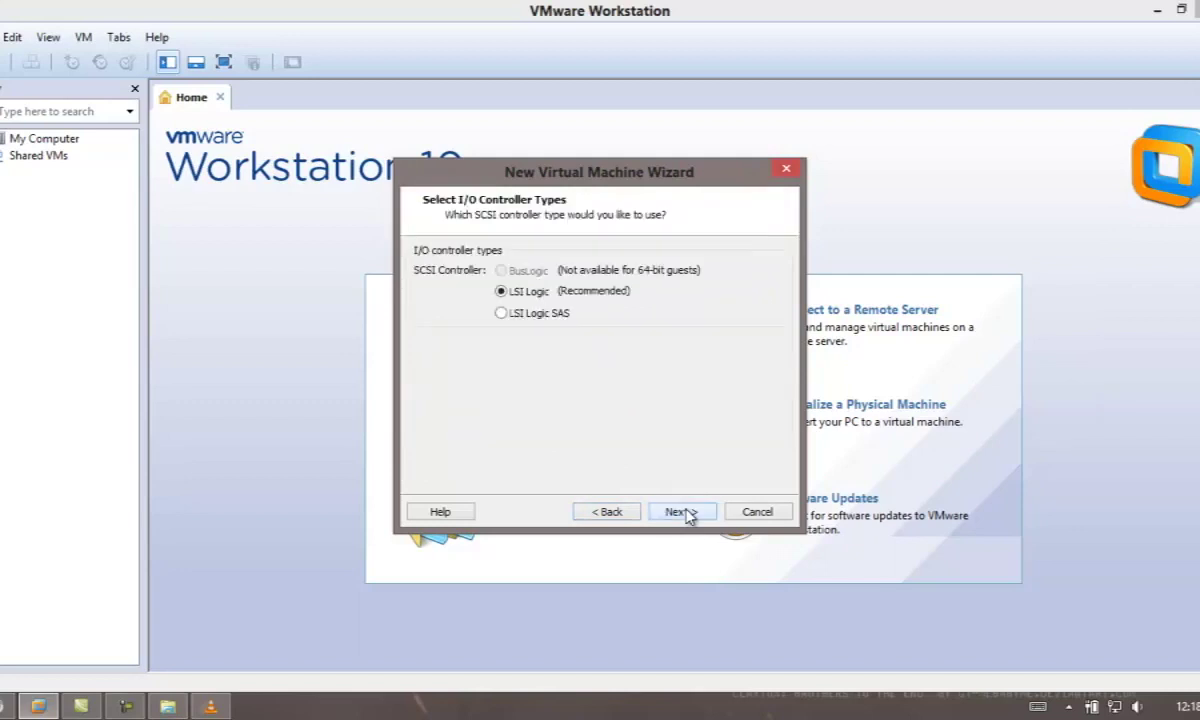
click(688, 515)
click(688, 515)
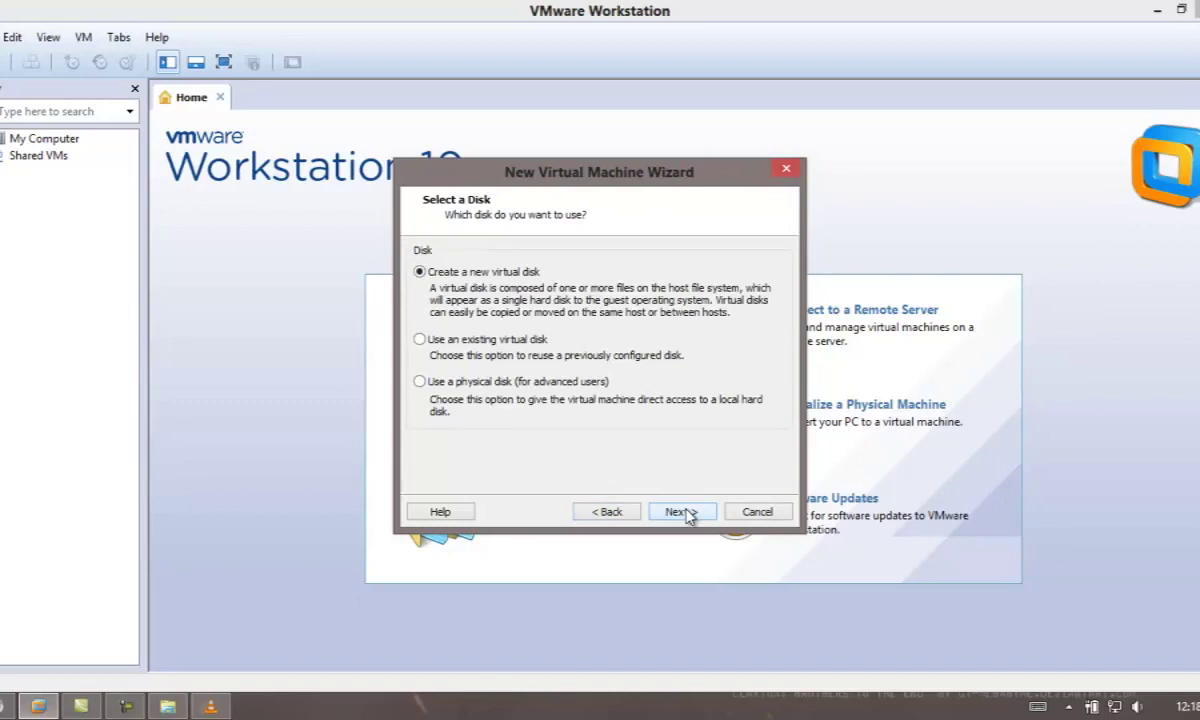
click(688, 515)
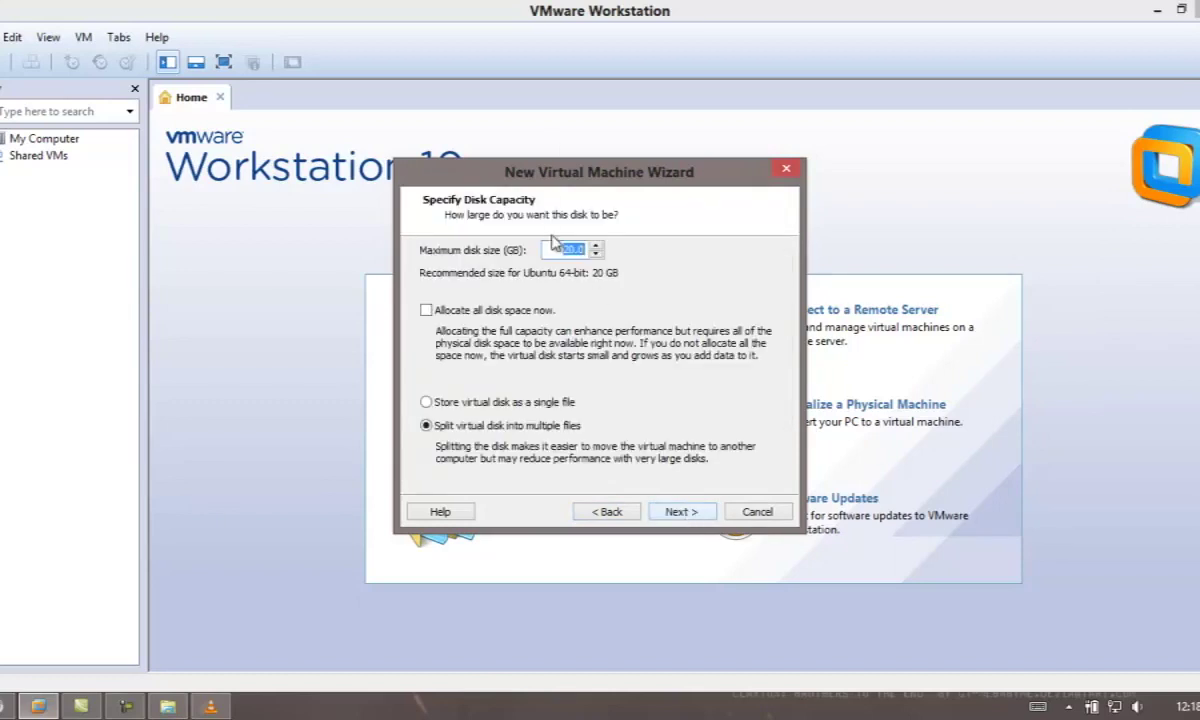
Make the disk 40 GB, fully allocated, single-file, and accept the default disk file name.
text(40)
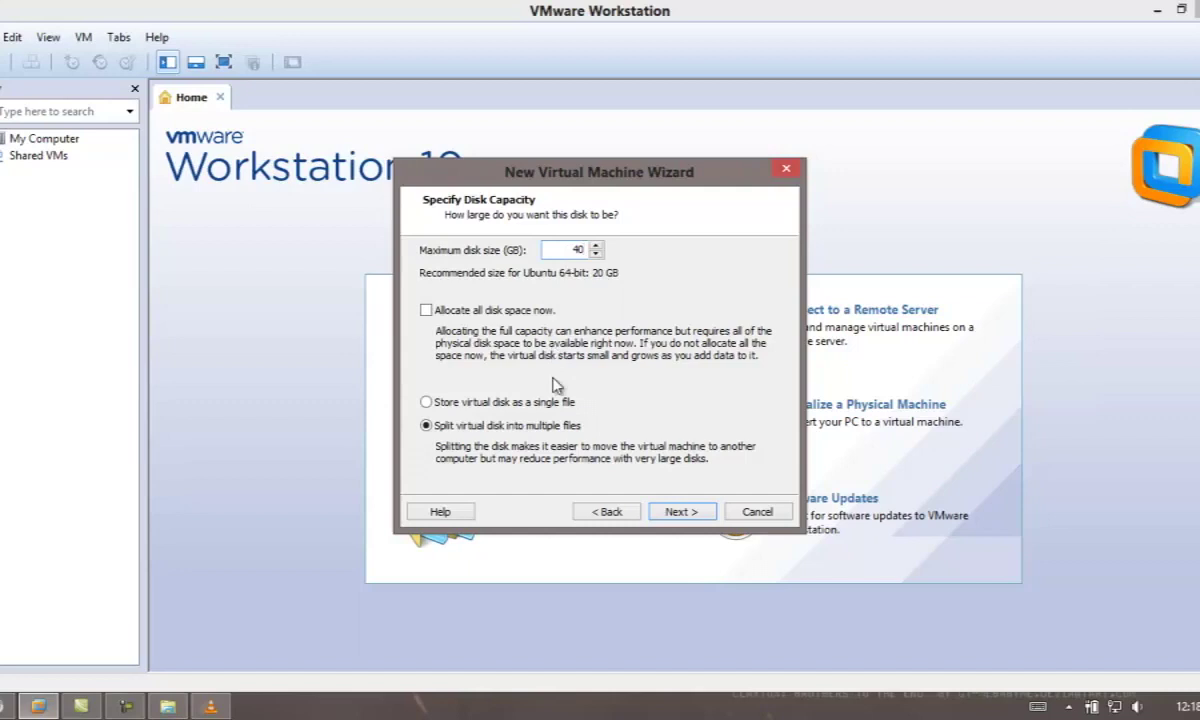
click(426, 312)
click(427, 401)
click(680, 511)
click(682, 512)
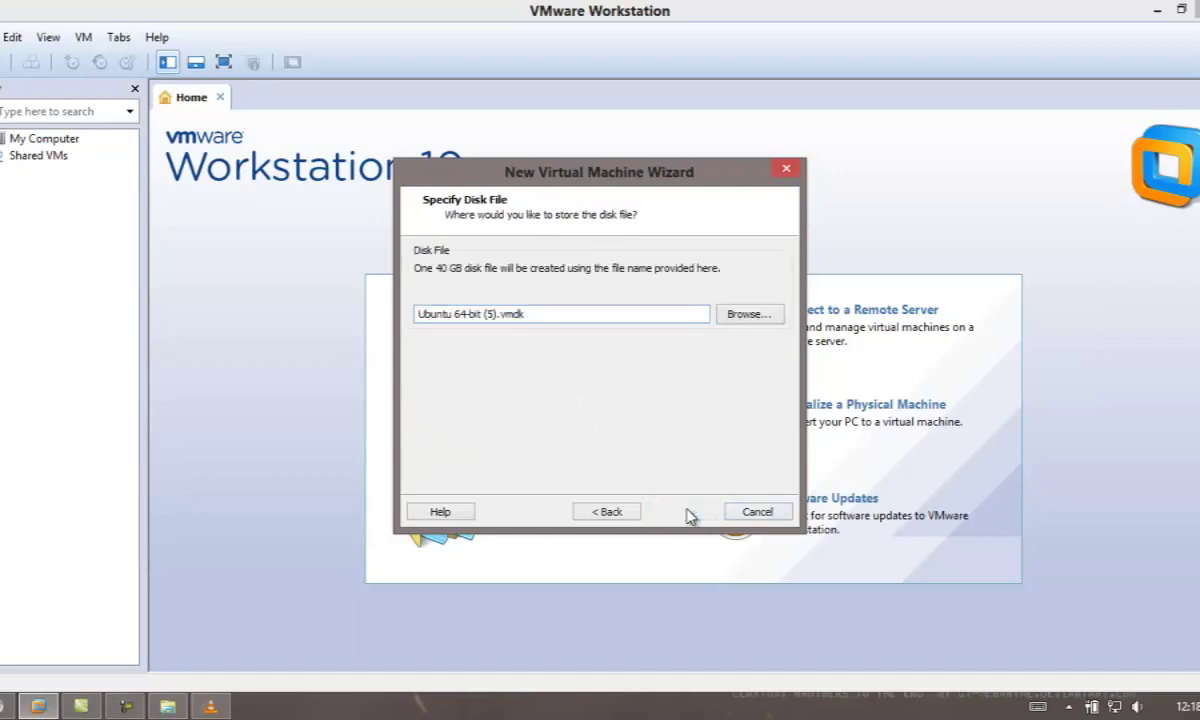
Finish the settings, then fill in the Easy Install user name, password and confirmation.
click(683, 512)
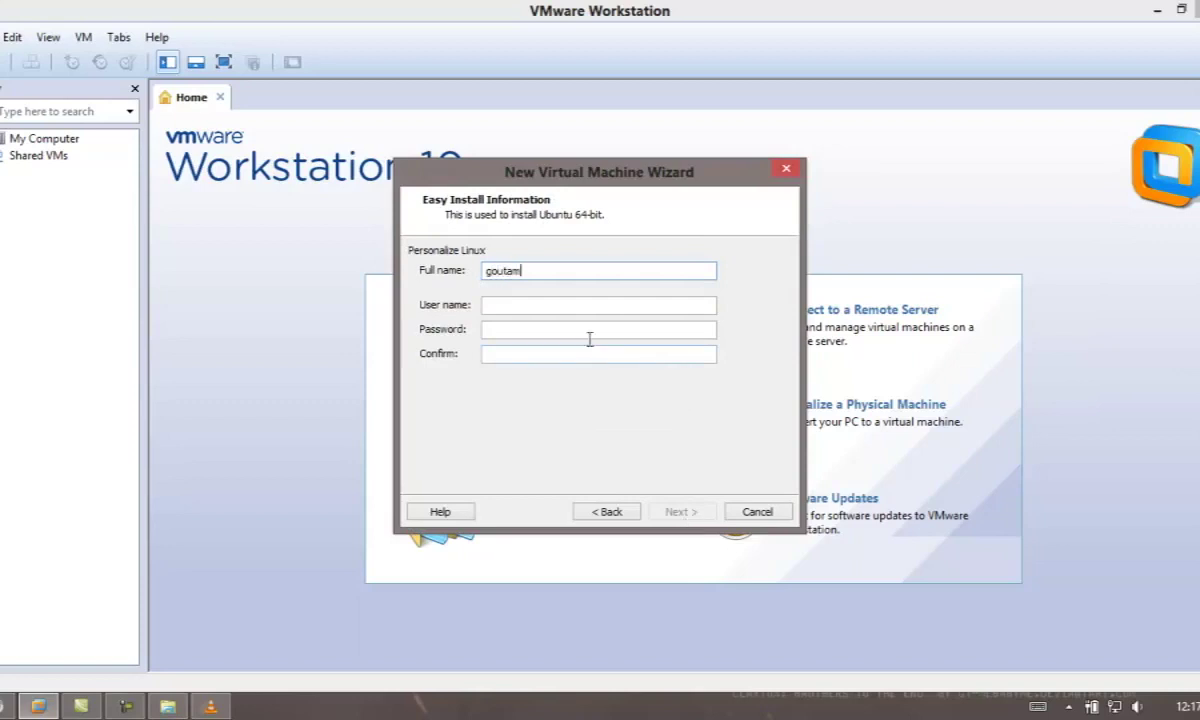
click(544, 308)
click(499, 335)
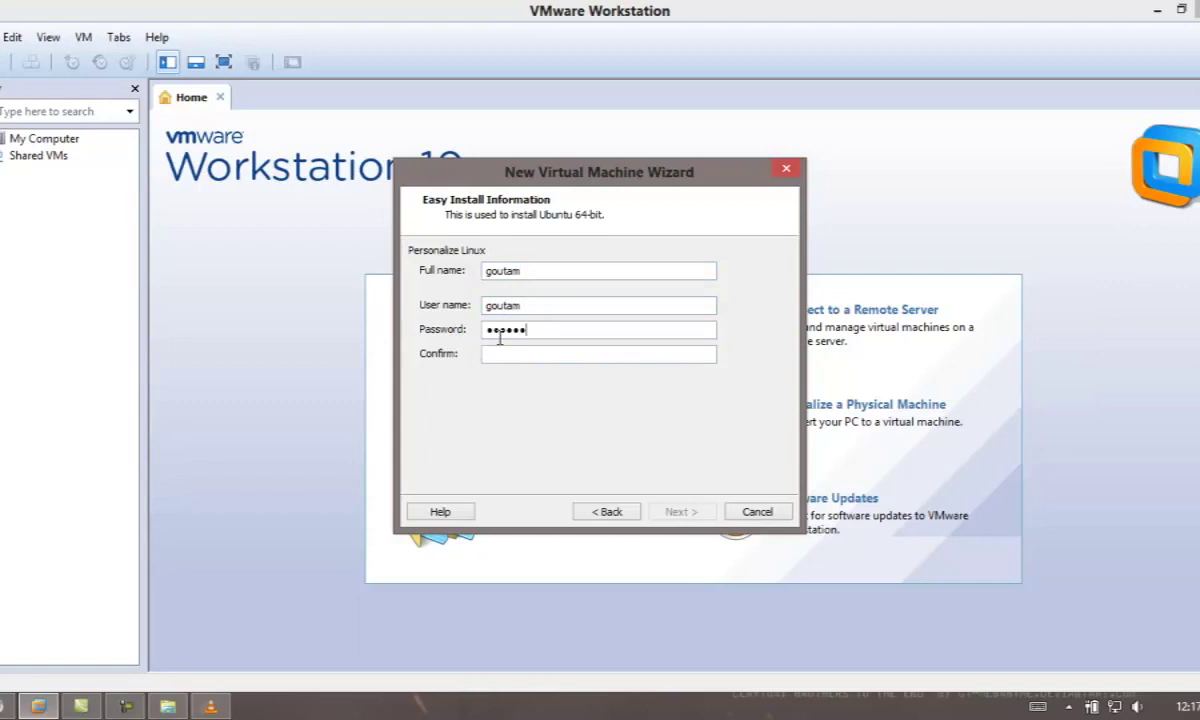
click(502, 355)
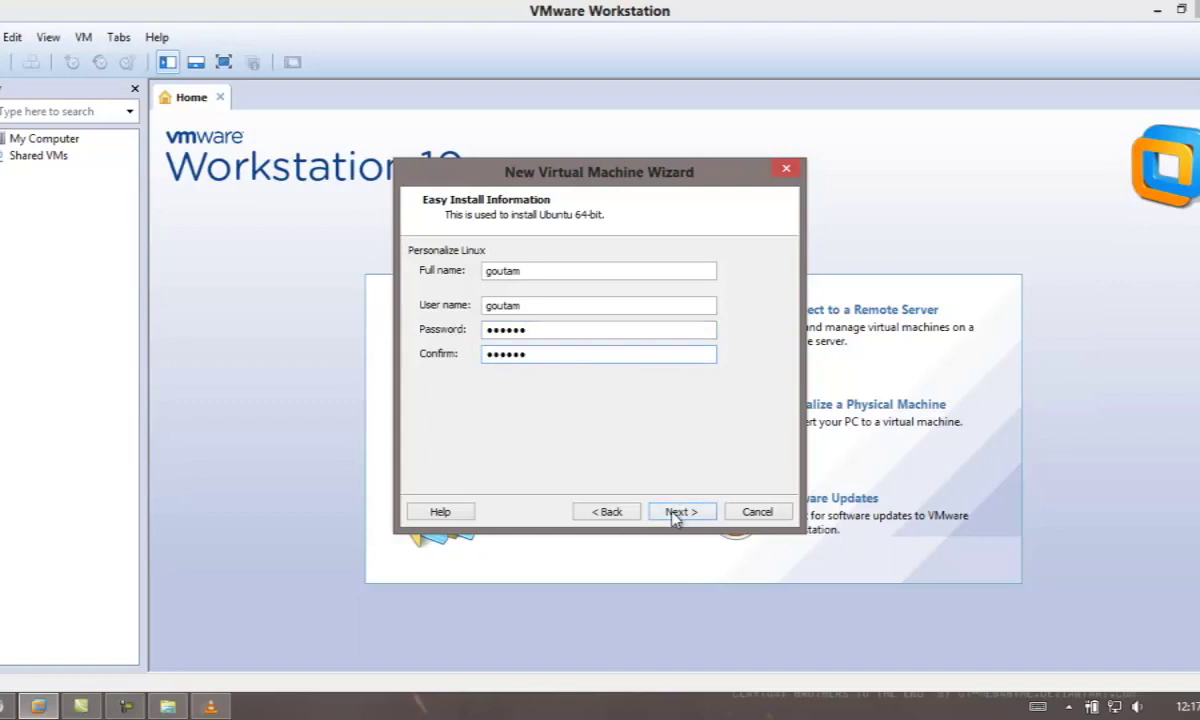
click(675, 511)
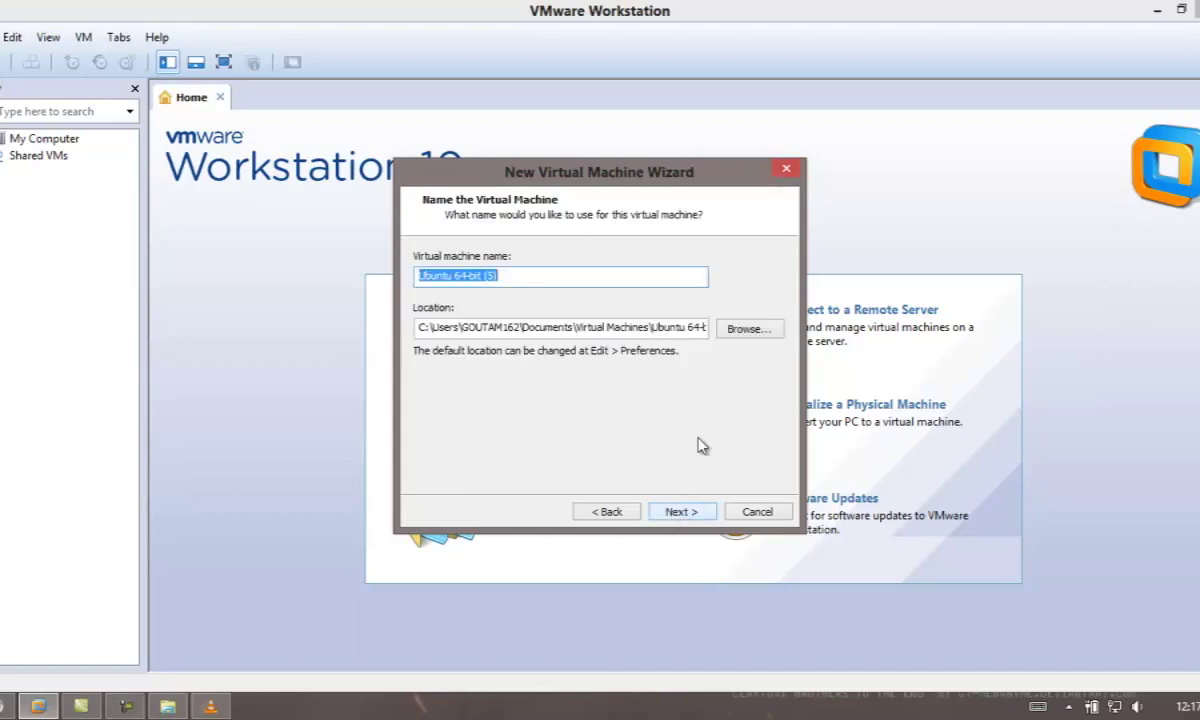
Create a vmware folder on MULTIMEDIA (G:) and set G:\vmware as the VM location.
click(746, 329)
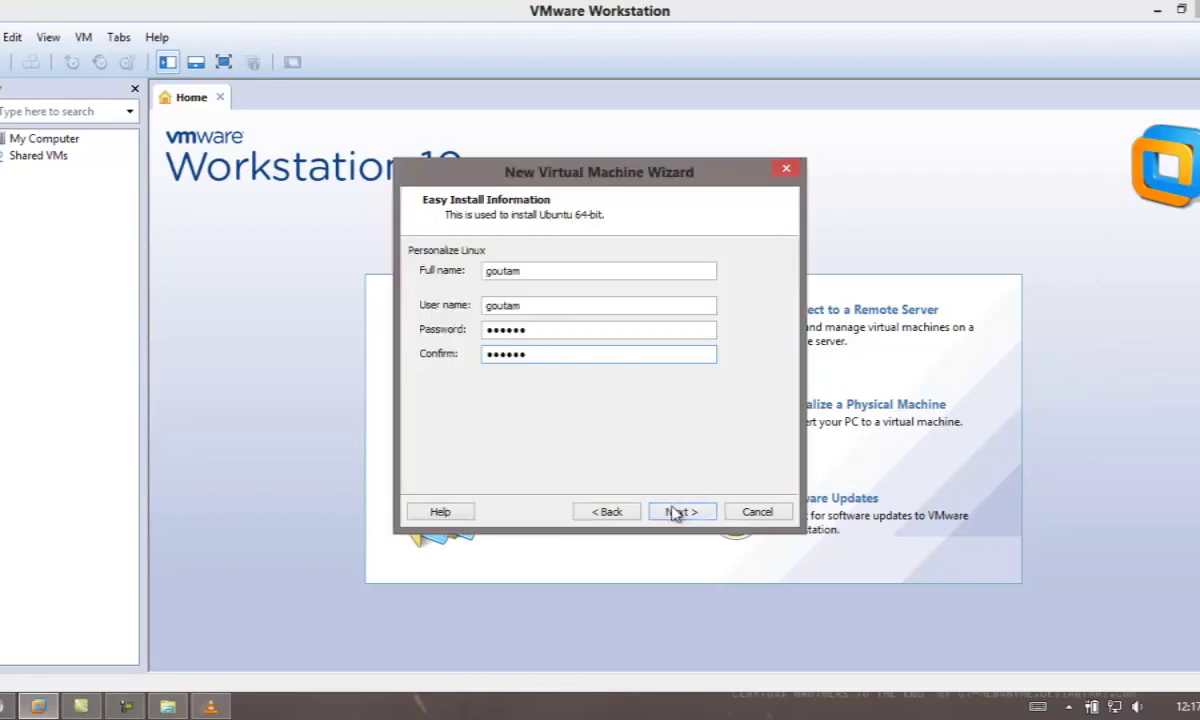
click(677, 511)
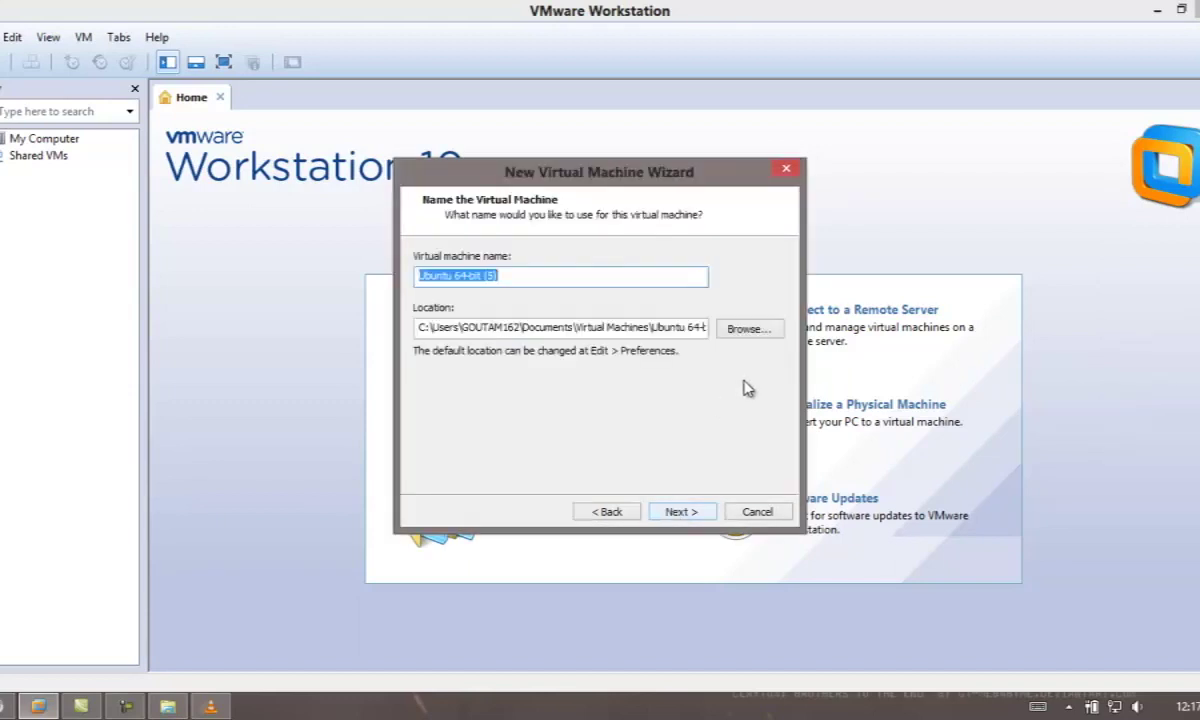
click(748, 331)
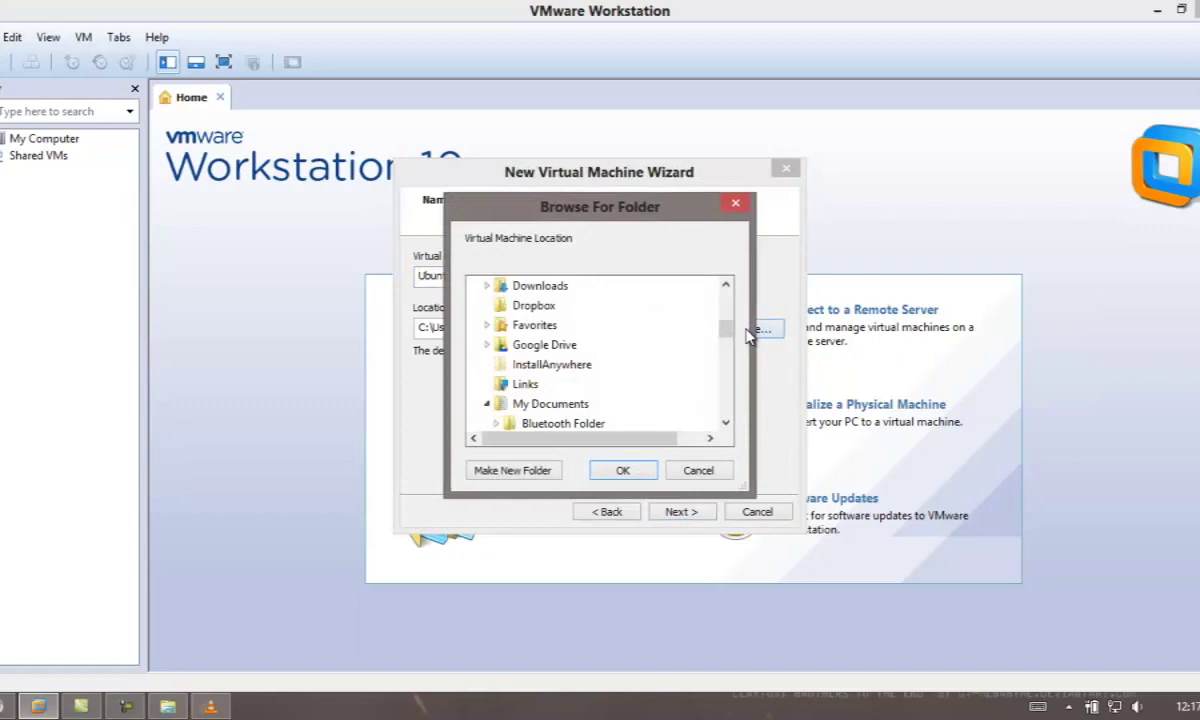
drag(727, 335, 725, 407)
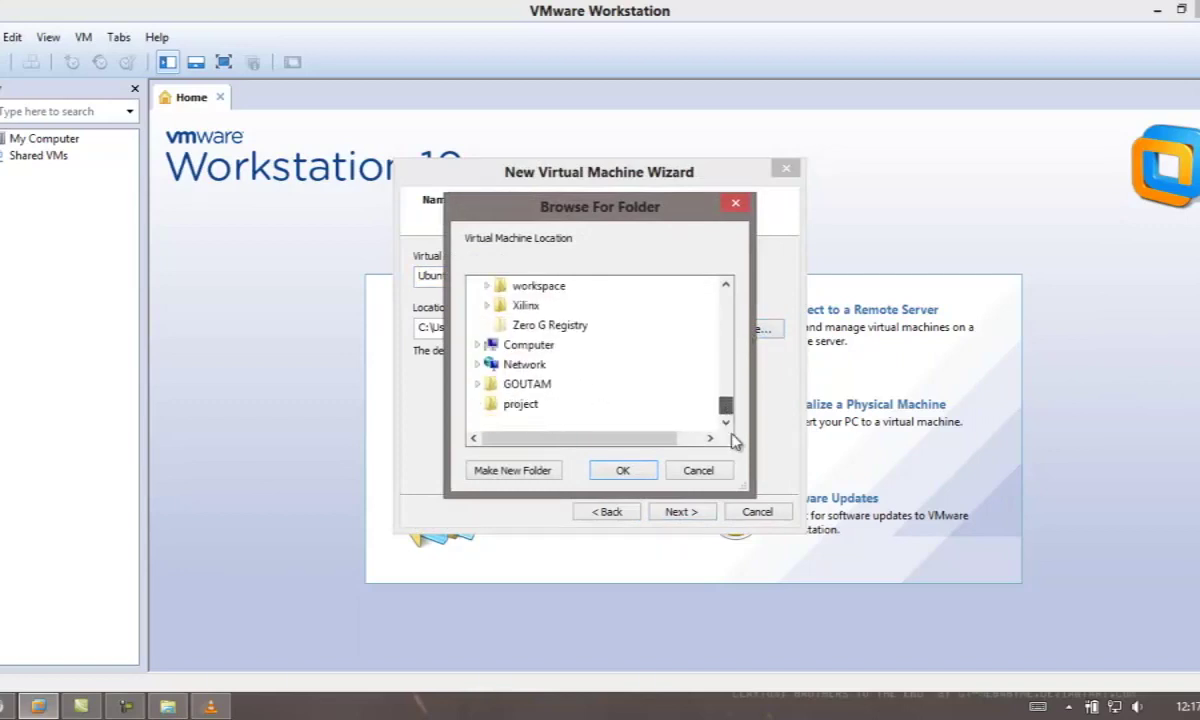
drag(723, 402, 727, 410)
double_click(515, 365)
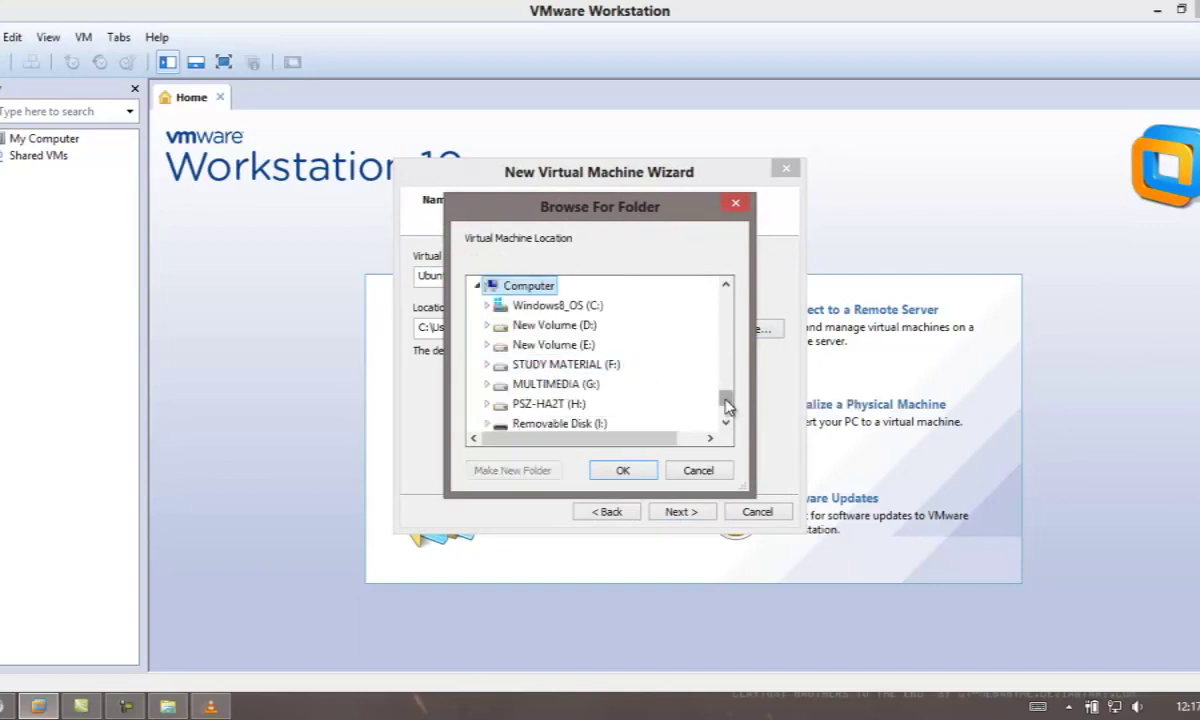
double_click(558, 385)
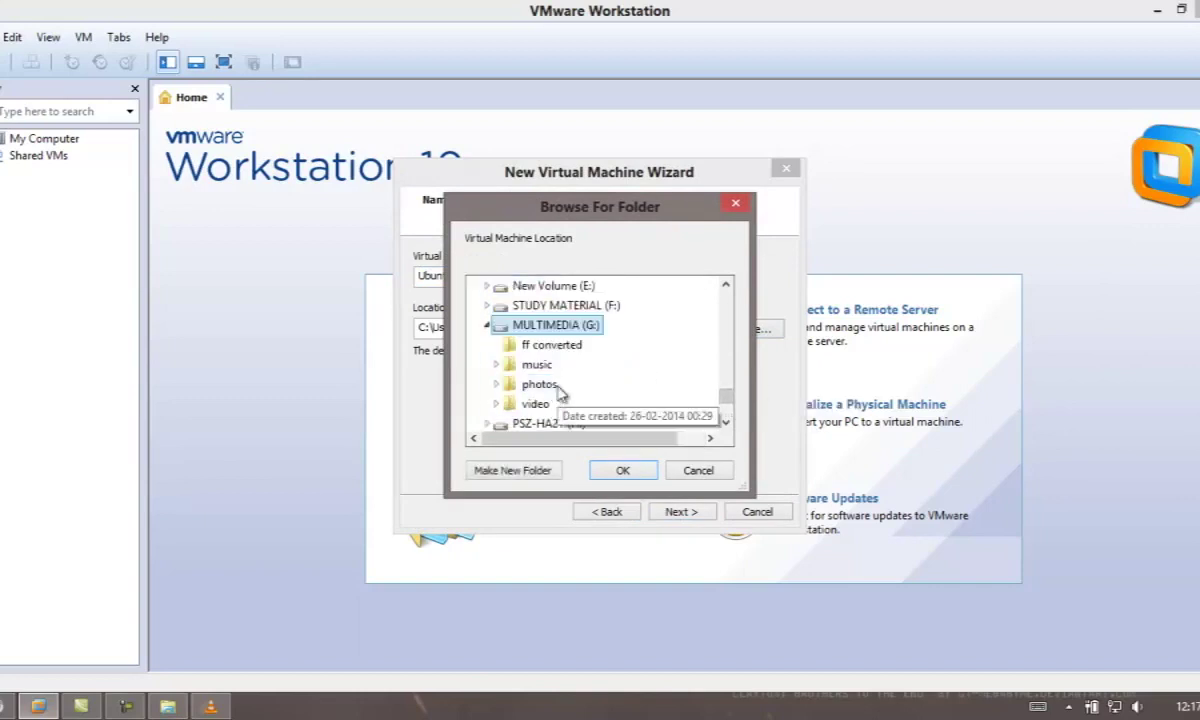
click(549, 469)
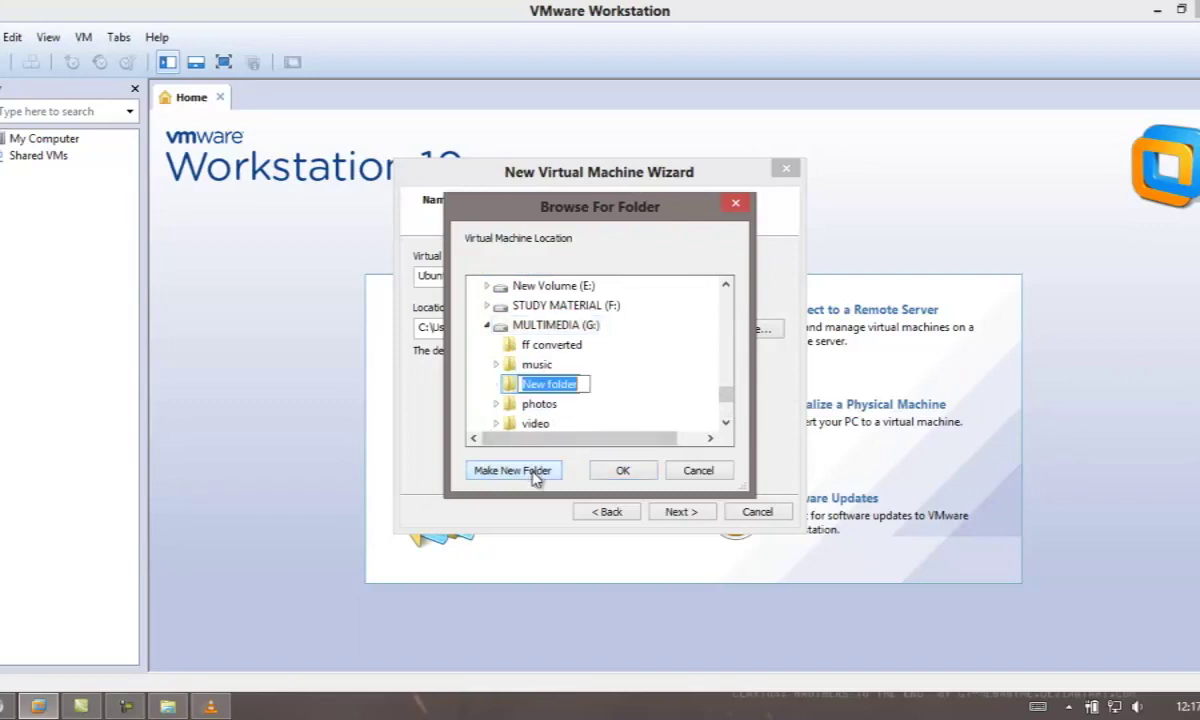
text(vmware)
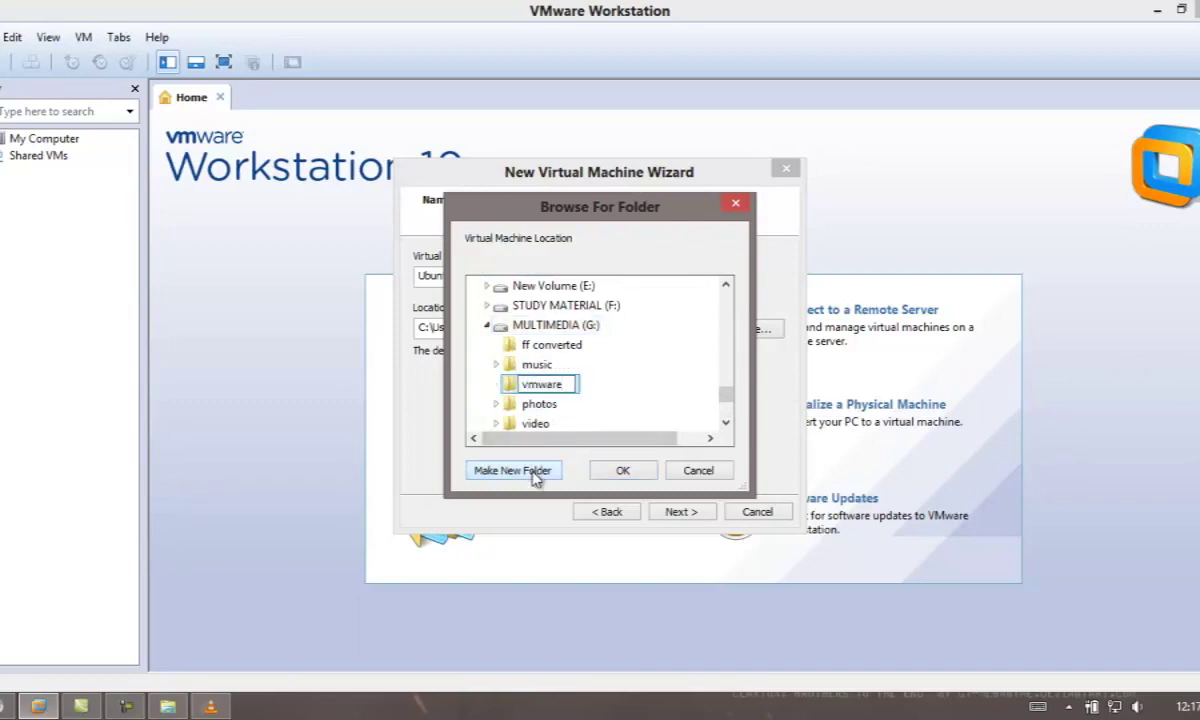
key(Return)
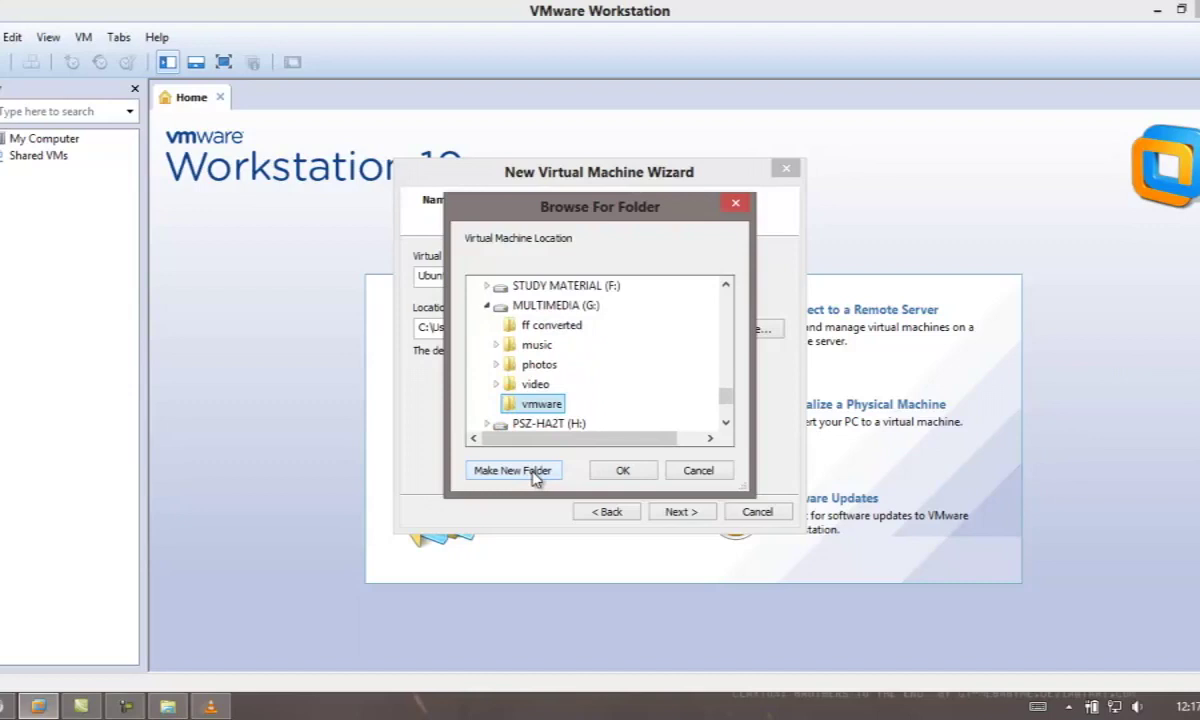
key(Return)
click(692, 514)
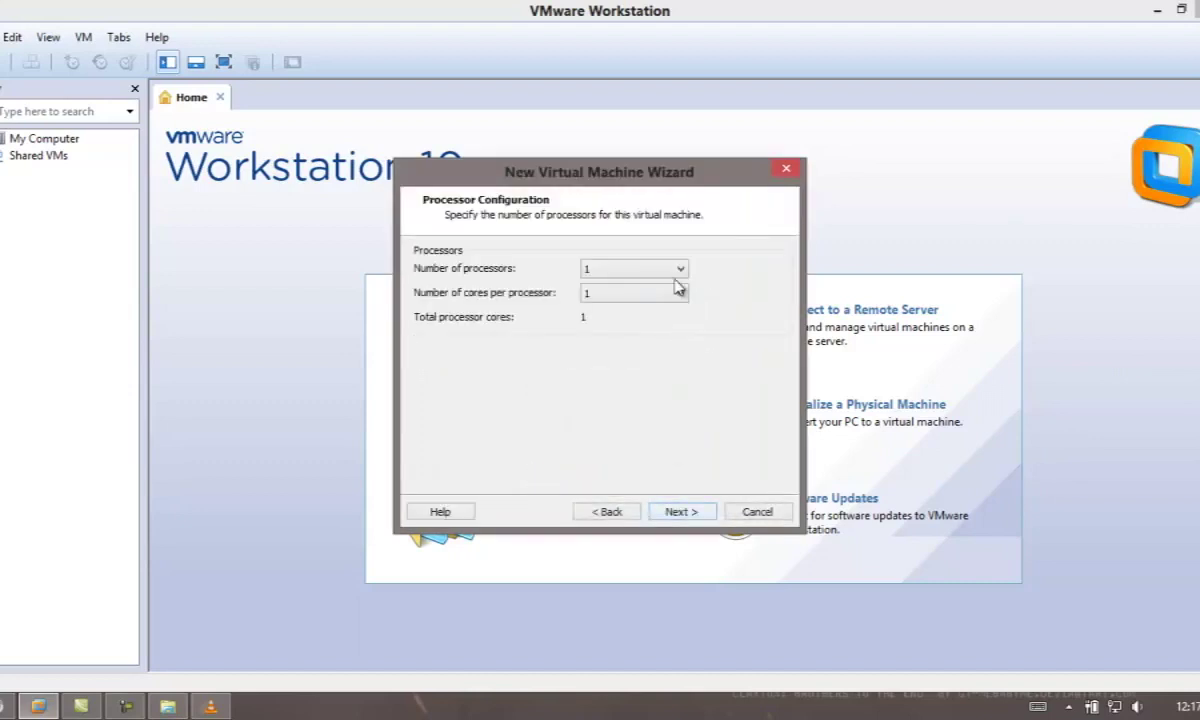
Keep 1 processor, set memory to 1552 MB, and keep NAT networking.
click(679, 513)
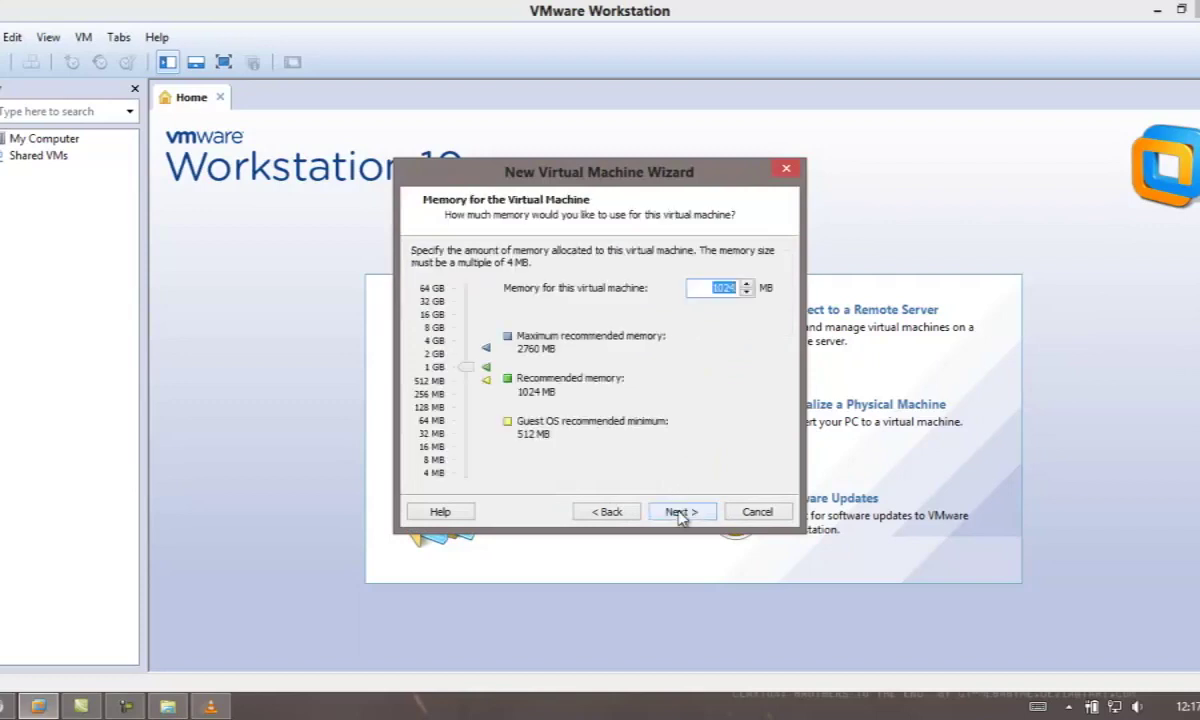
drag(463, 362, 473, 368)
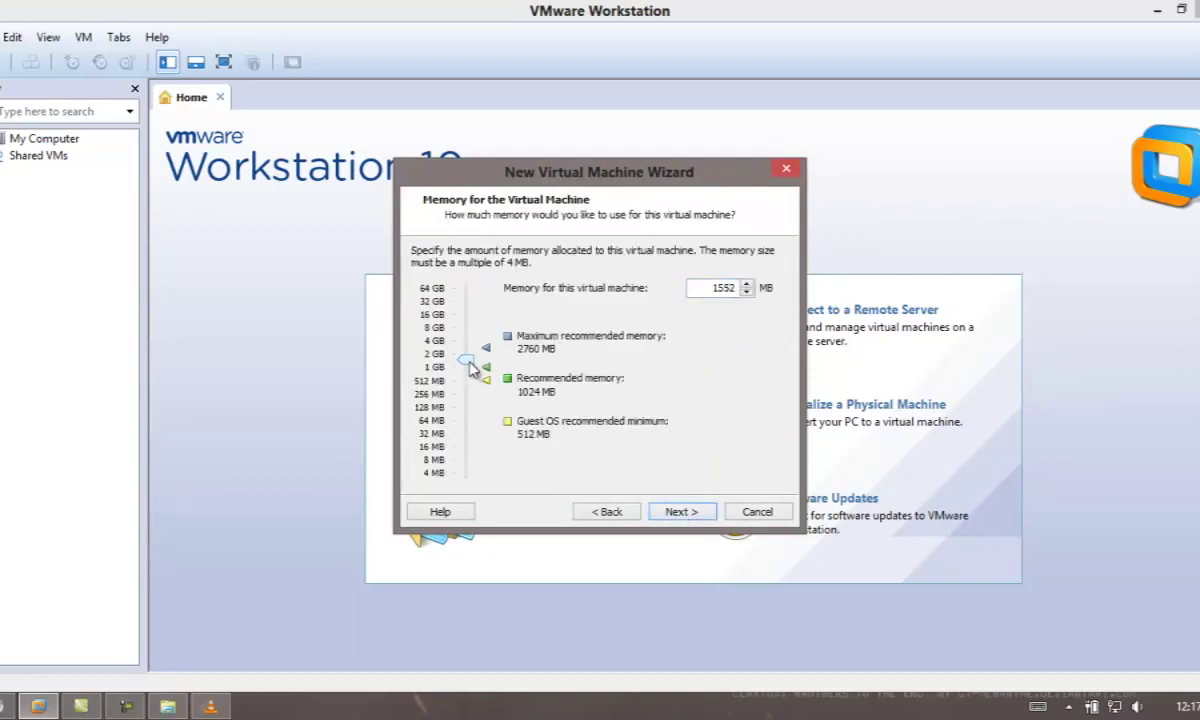
click(676, 514)
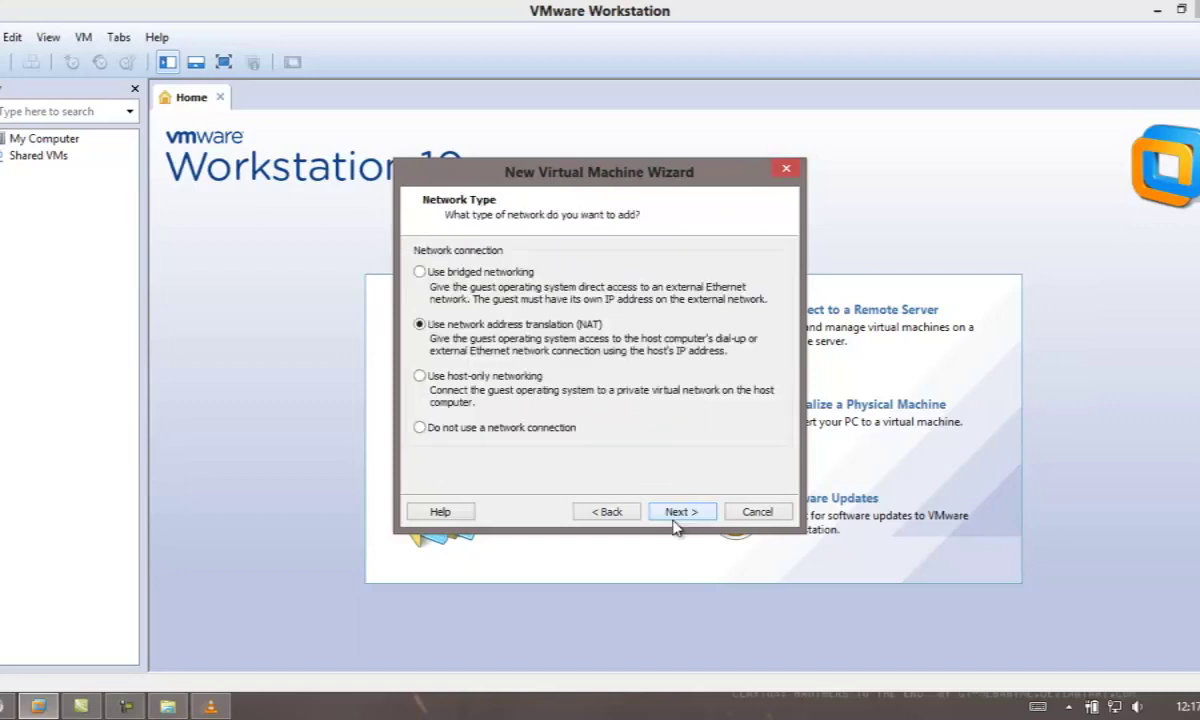
click(602, 512)
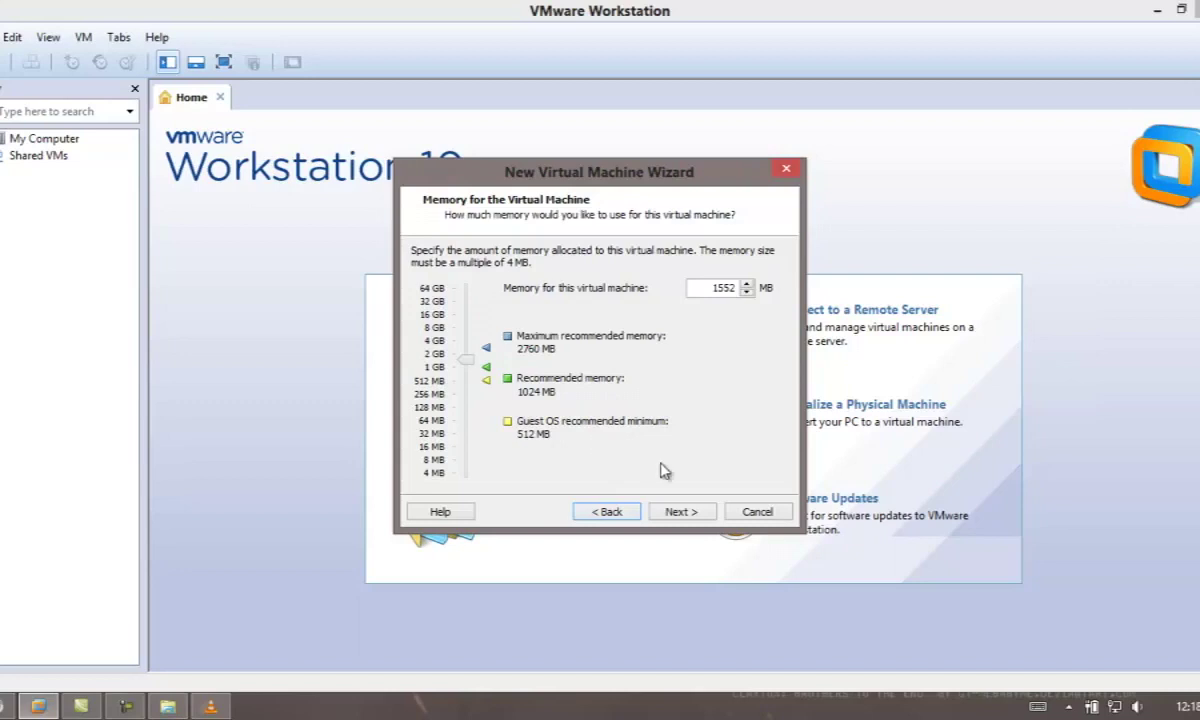
click(686, 513)
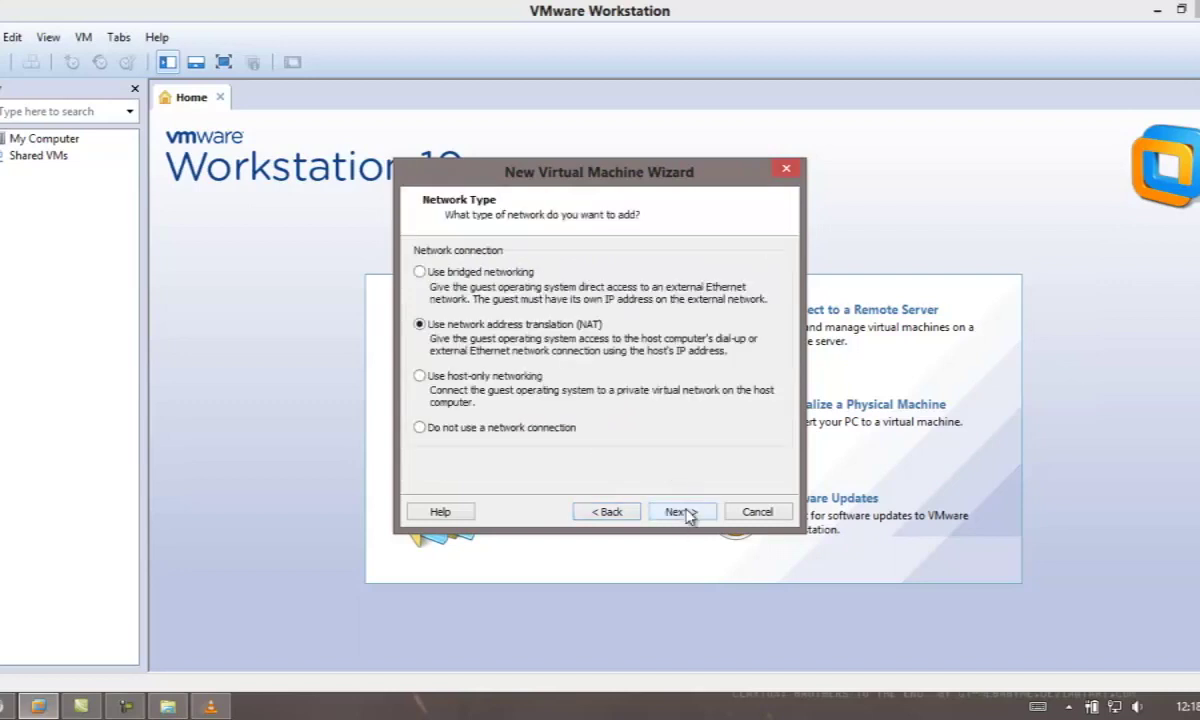
click(688, 515)
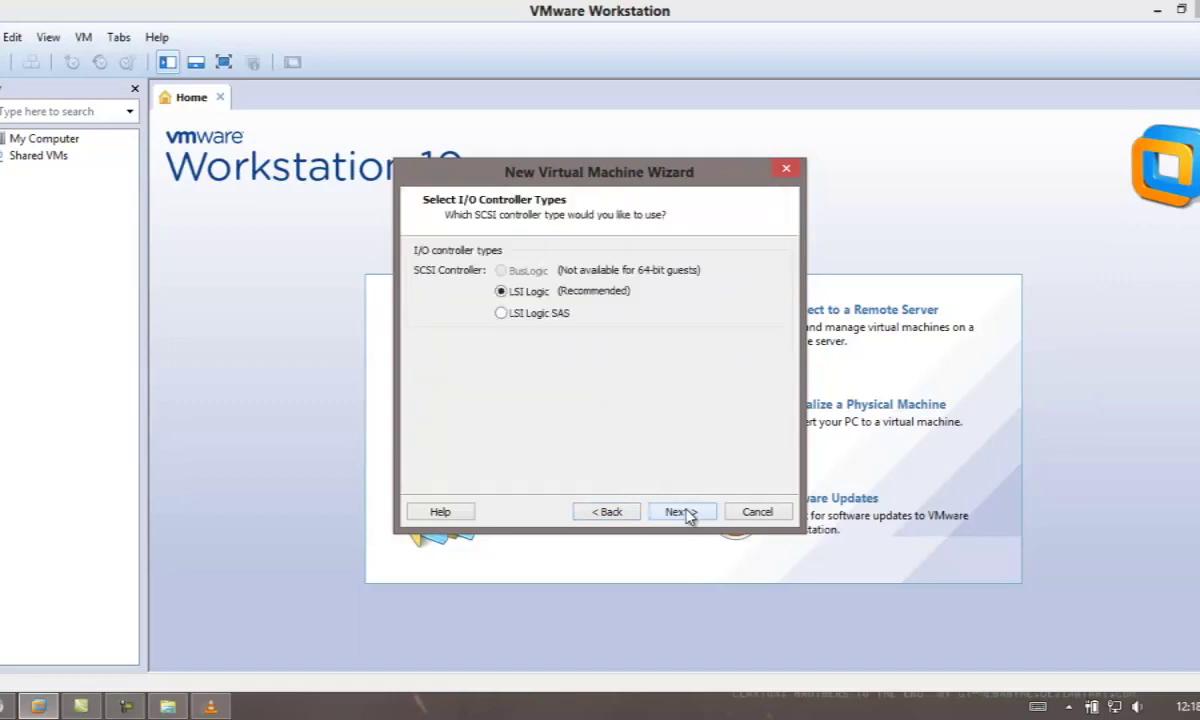
Accept LSI Logic and the default disk type, and create a new 40 GB virtual disk.
click(688, 515)
click(688, 515)
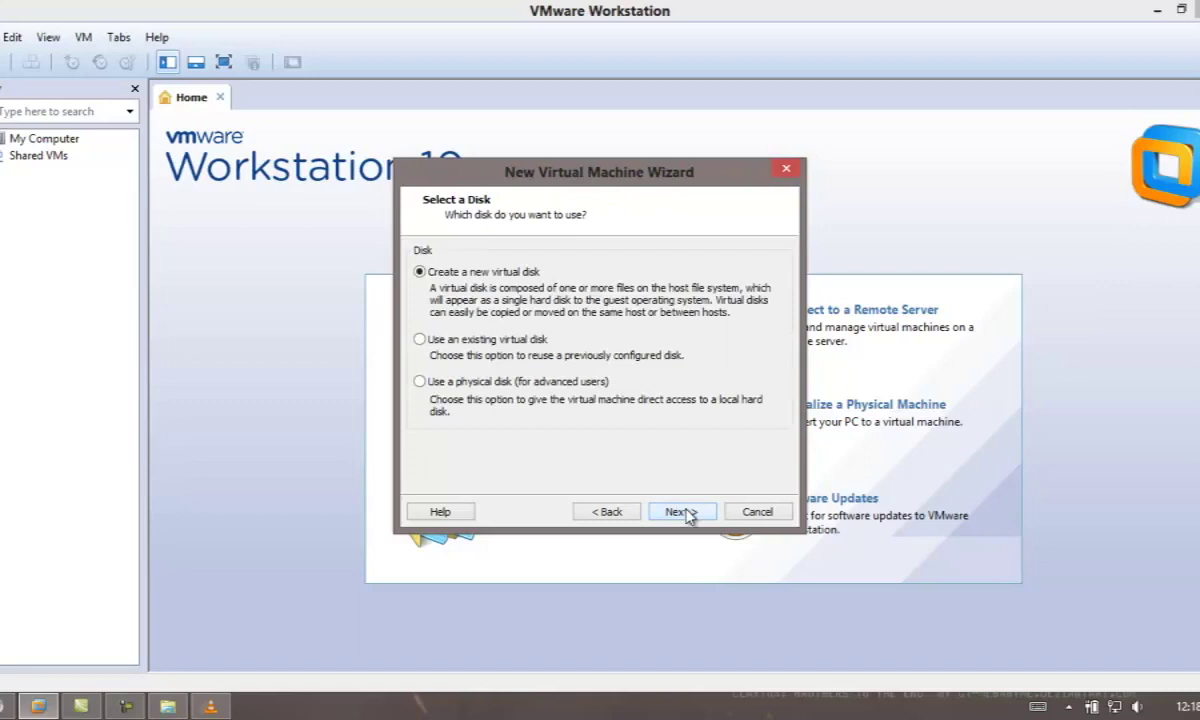
click(688, 515)
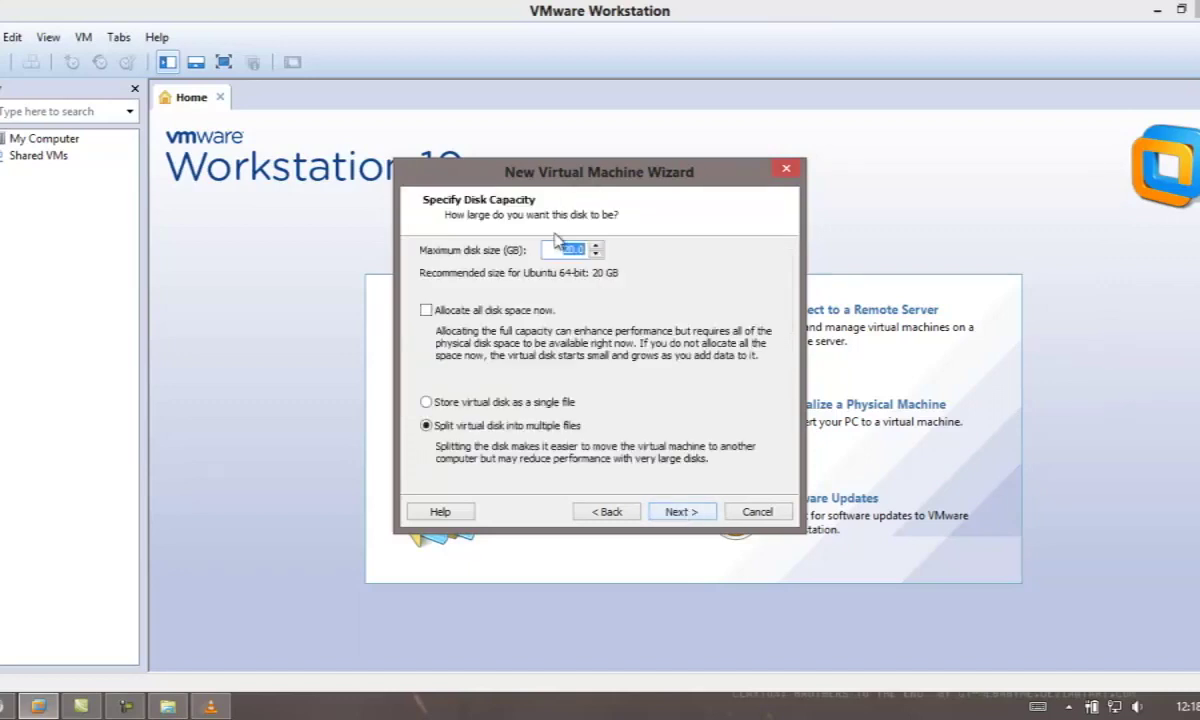
text(400)
key(BackSpace)
Pre-allocate the disk space, store it as a single file, and finish creating the VM.
click(426, 311)
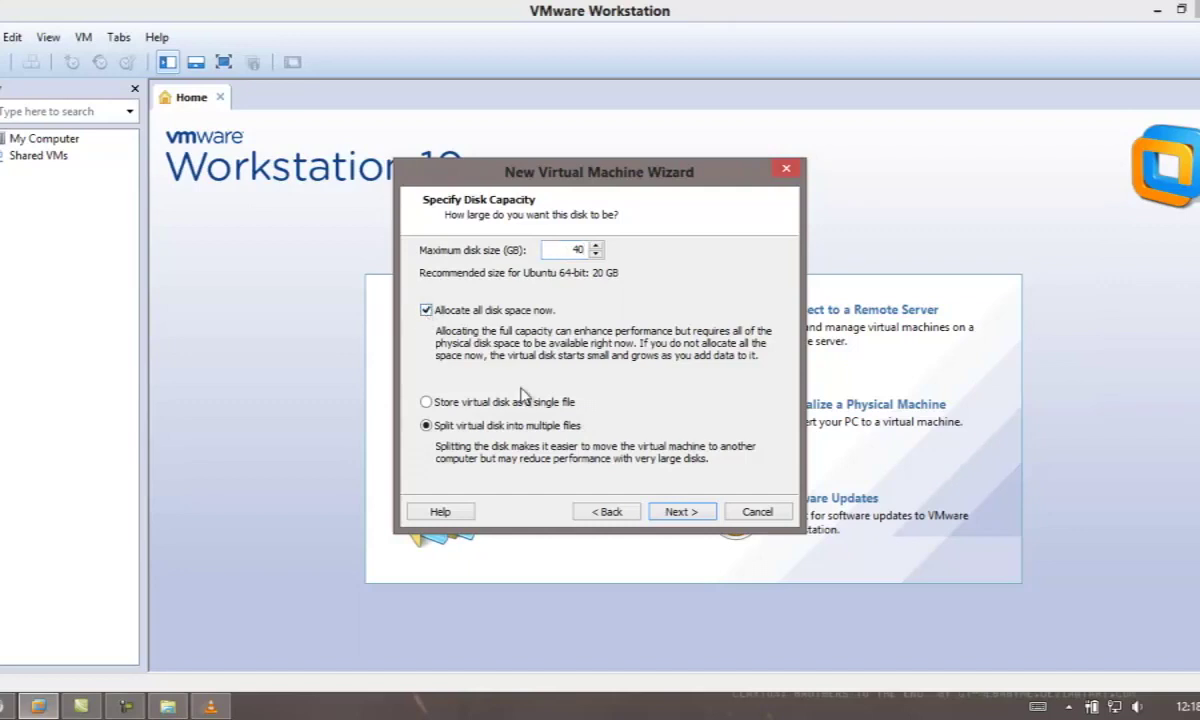
click(517, 308)
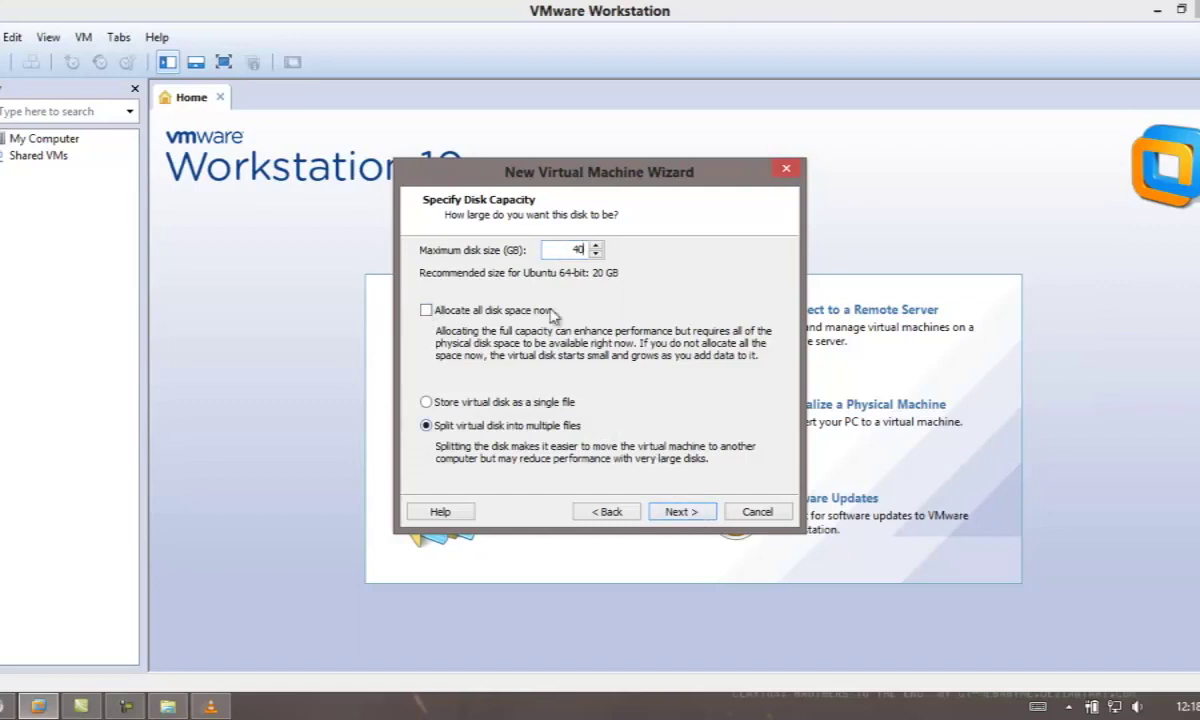
click(426, 312)
click(426, 402)
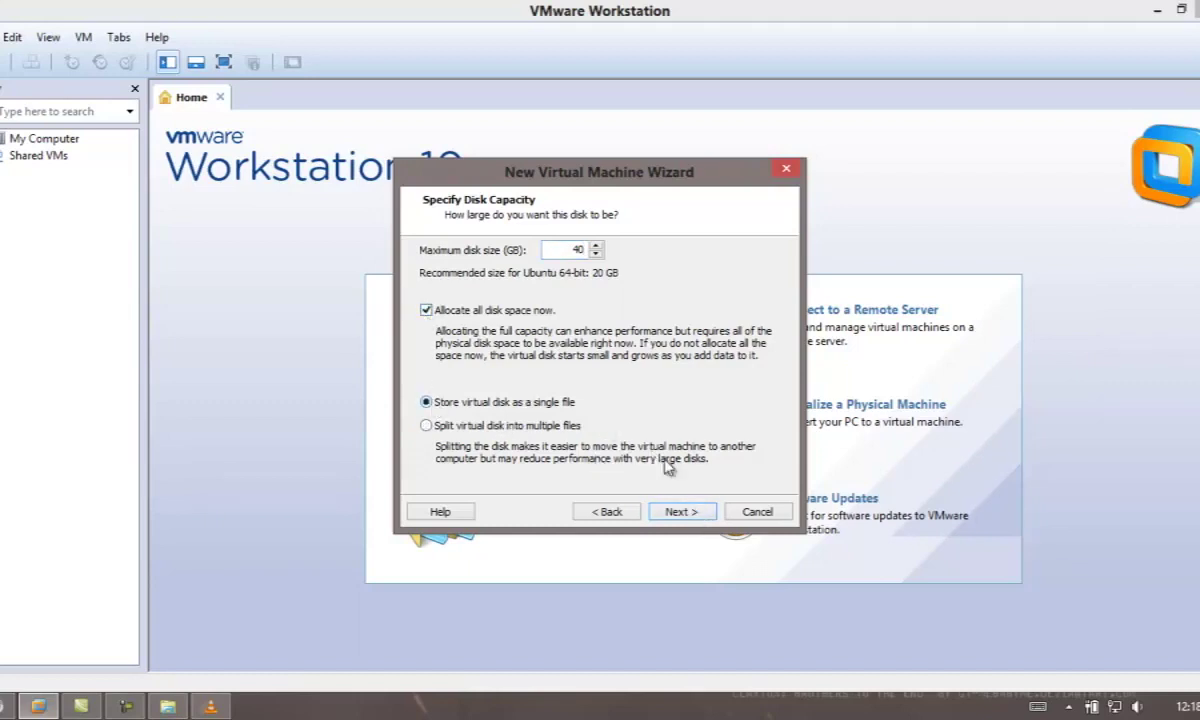
click(687, 513)
click(677, 512)
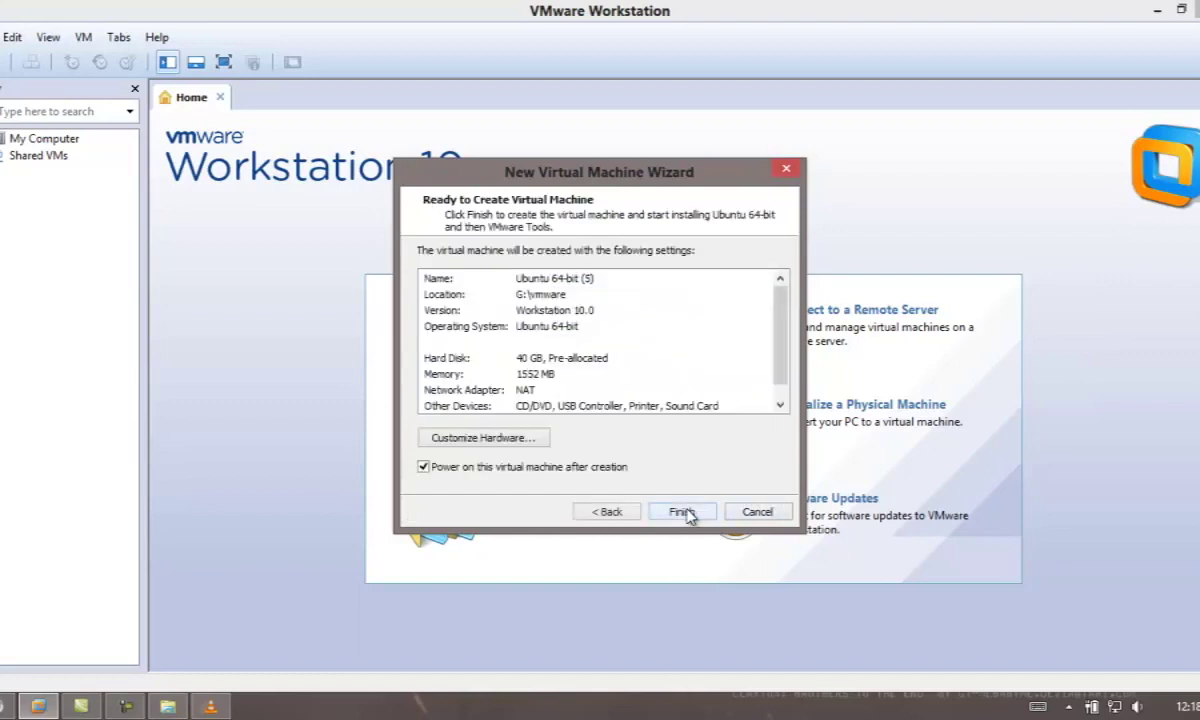
click(683, 512)
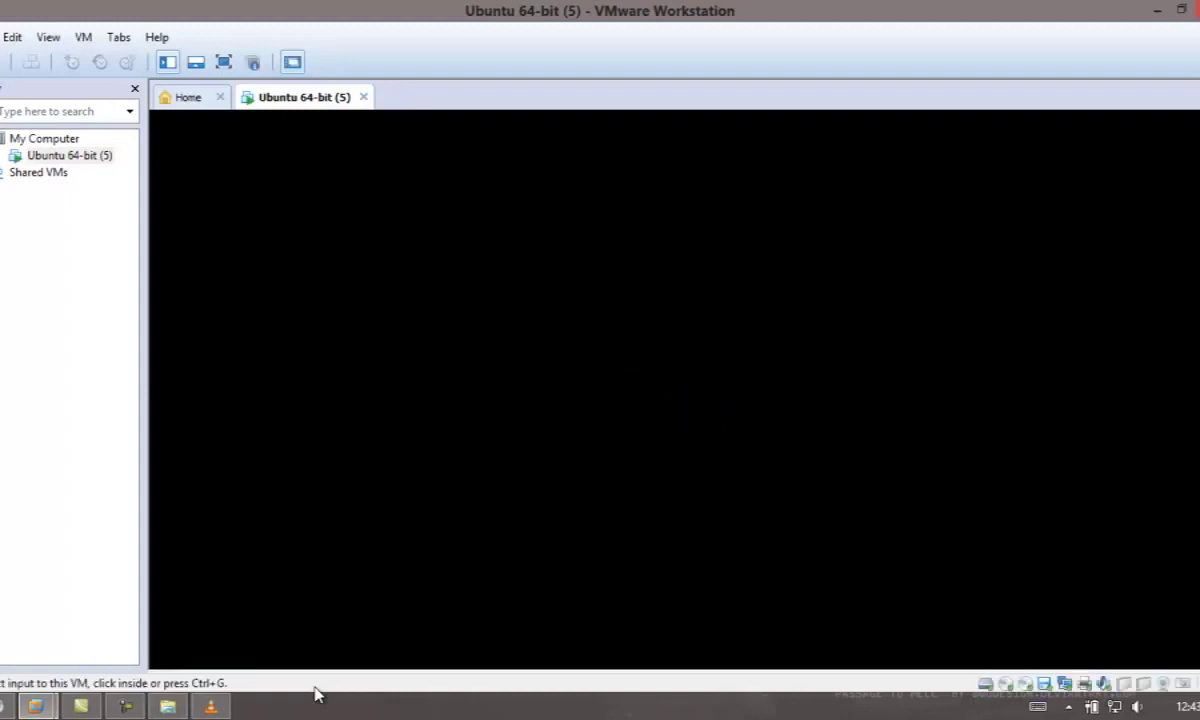
Select Ubuntu 64-bit (5) and cancel and close the failed software update check.
click(64, 158)
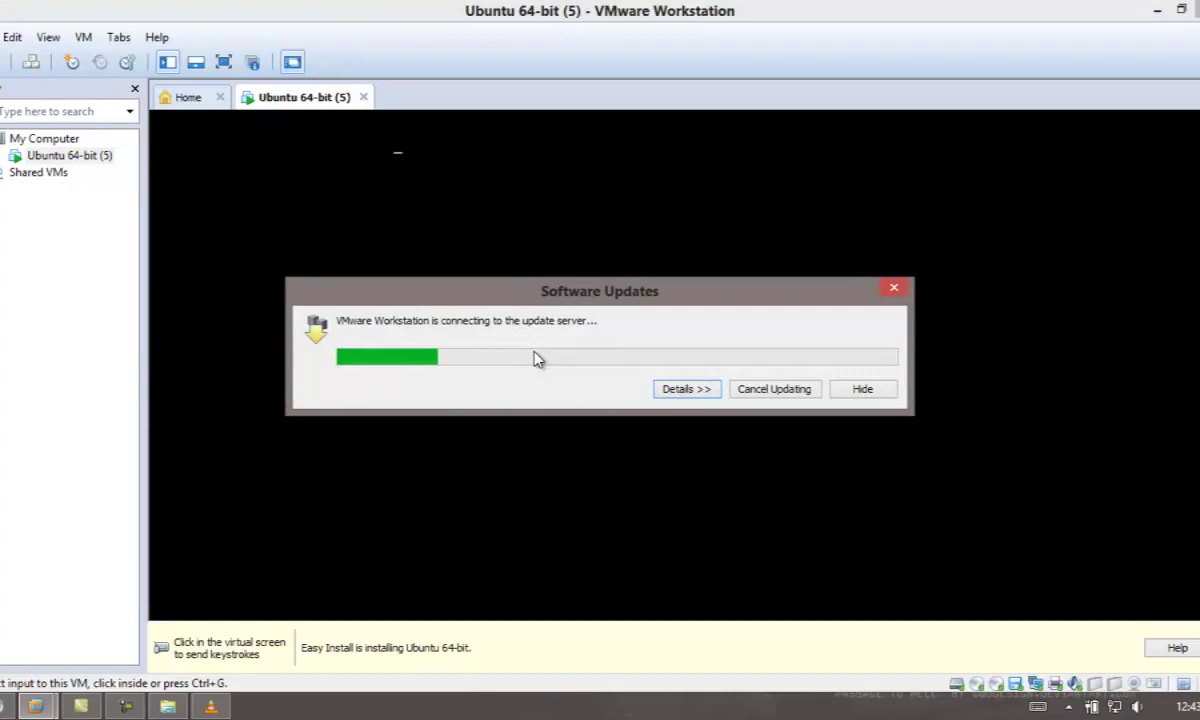
click(781, 399)
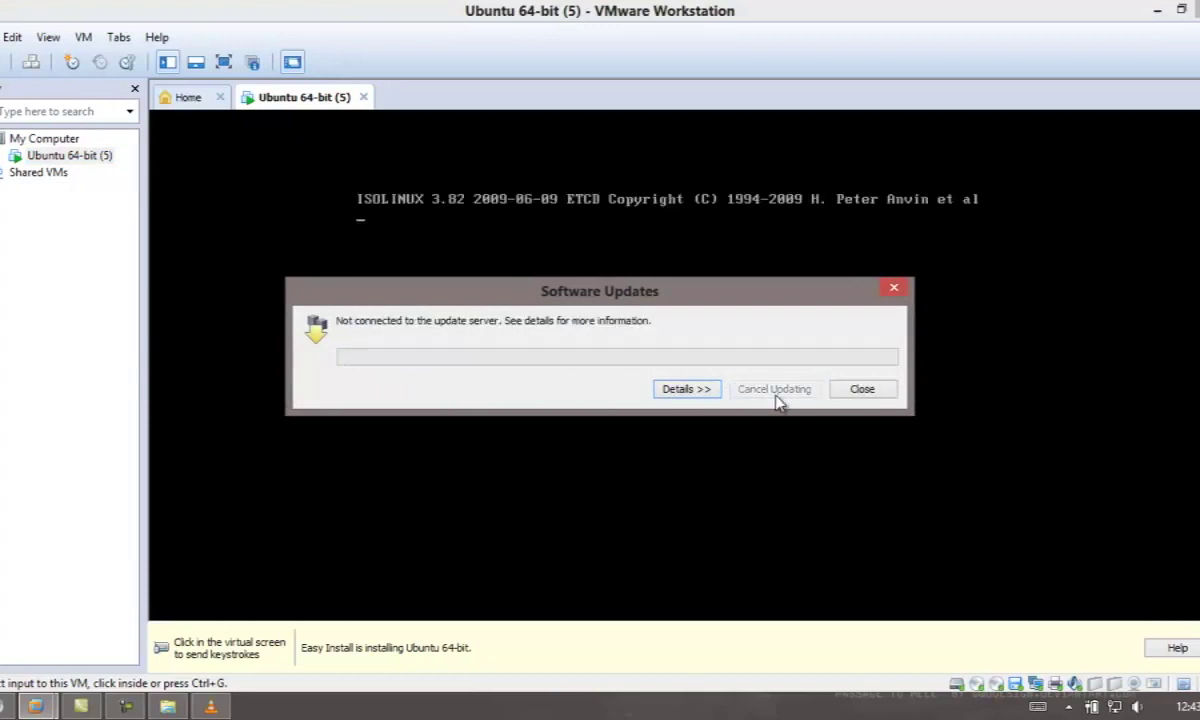
click(862, 390)
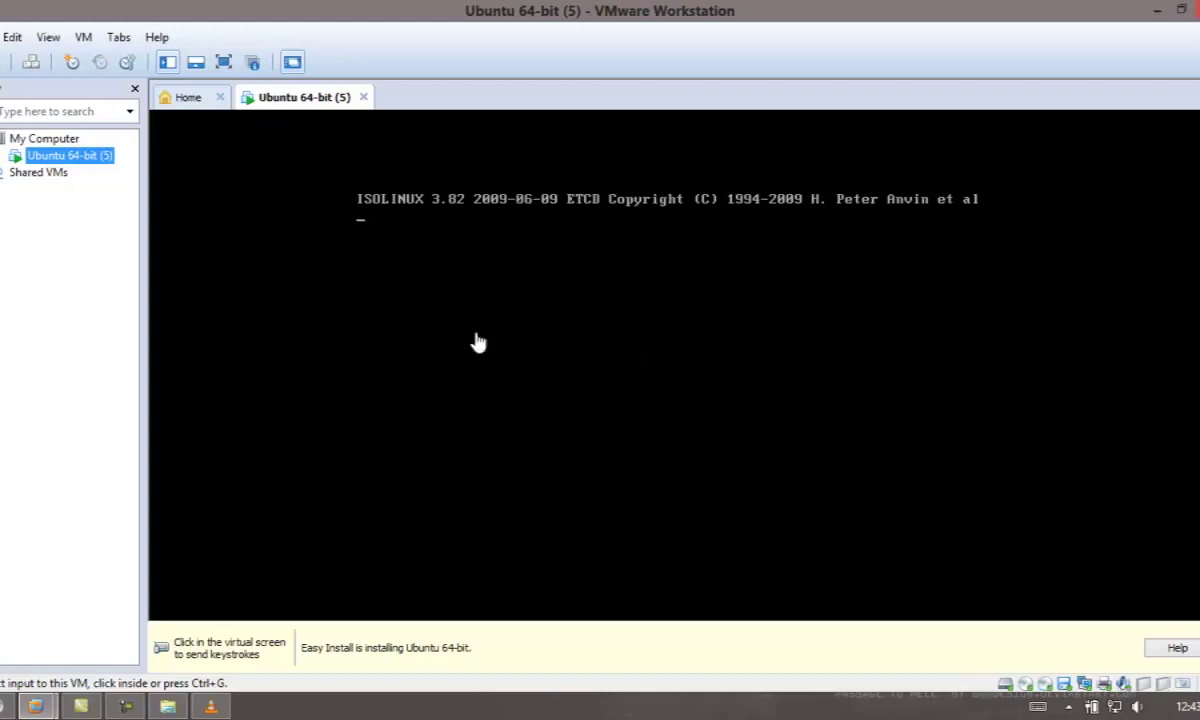
Toggle input into and out of the VM with Ctrl+Alt, then show it full screen.
click(455, 386)
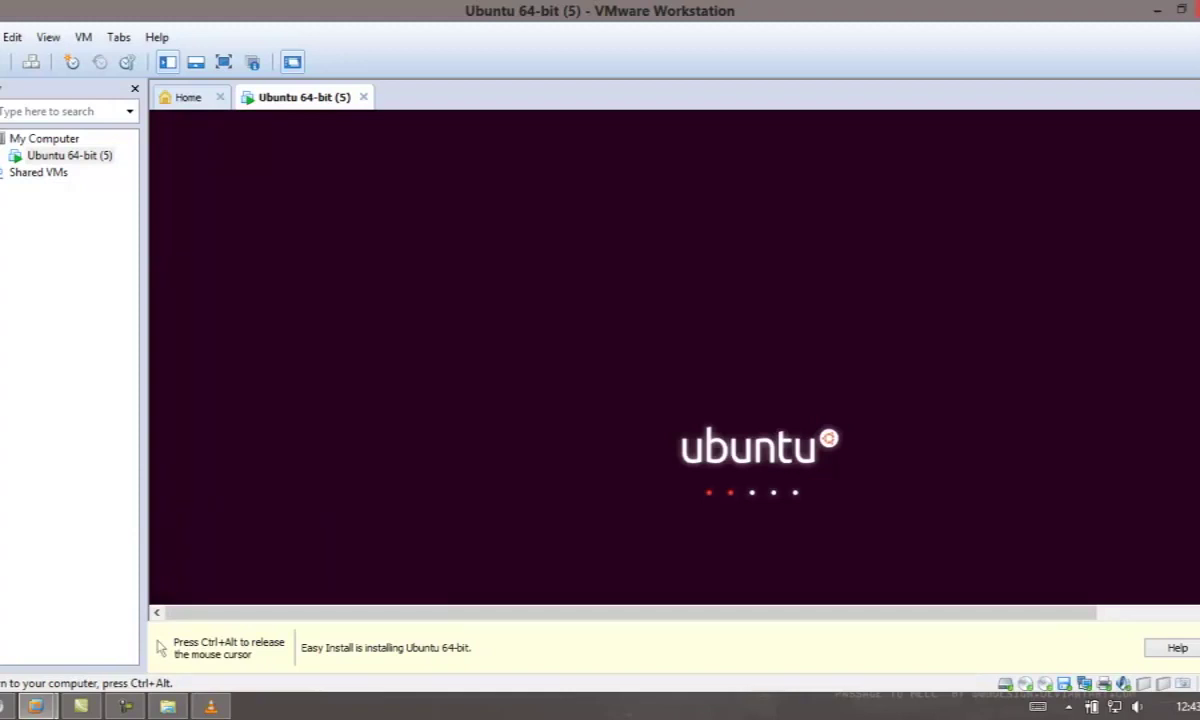
key(ctrl+alt)
click(673, 197)
key(ctrl+alt)
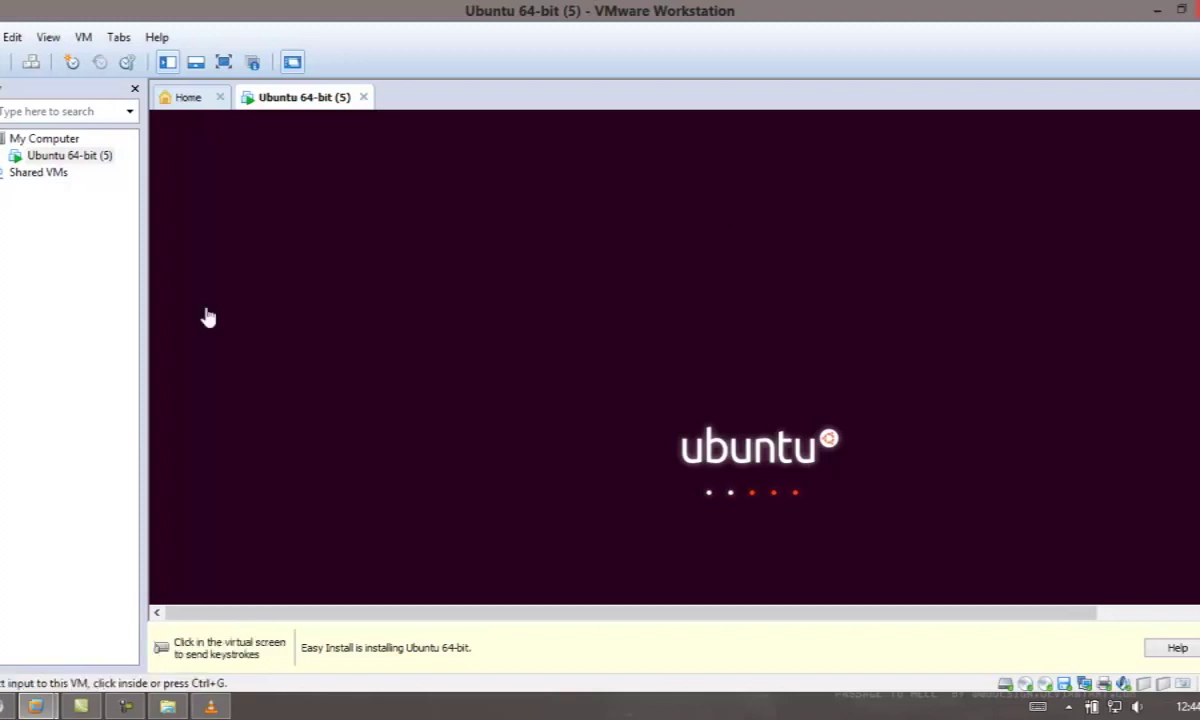
click(223, 62)
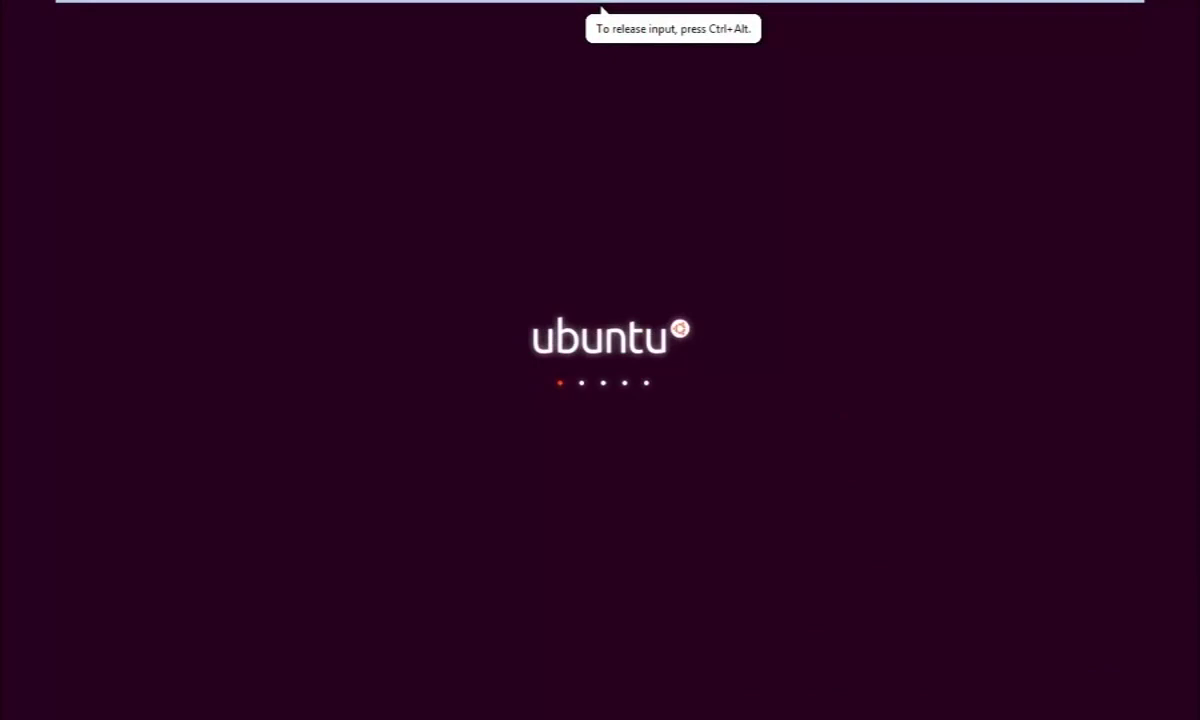